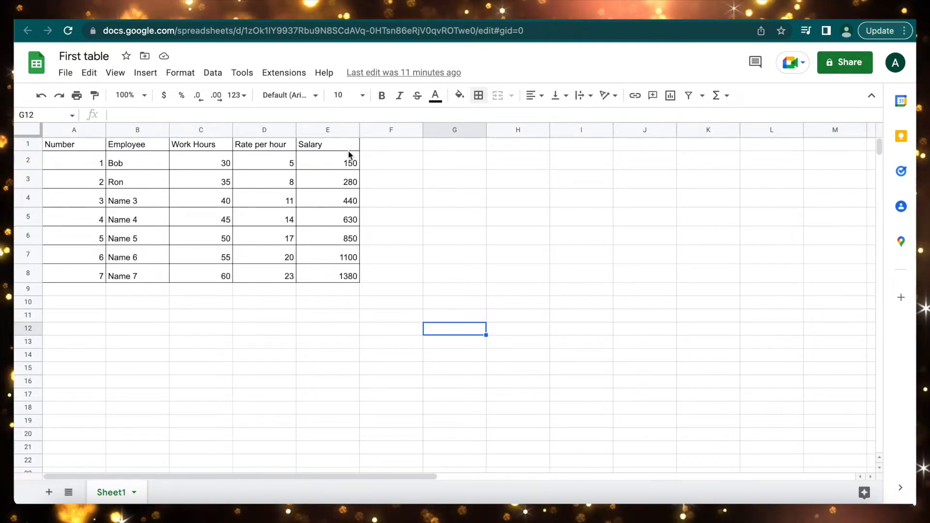
# - Rename the Salary header in cell E1 as "Salary week 1"
pyautogui.click(336, 144)
pyautogui.doubleClick(336, 145)
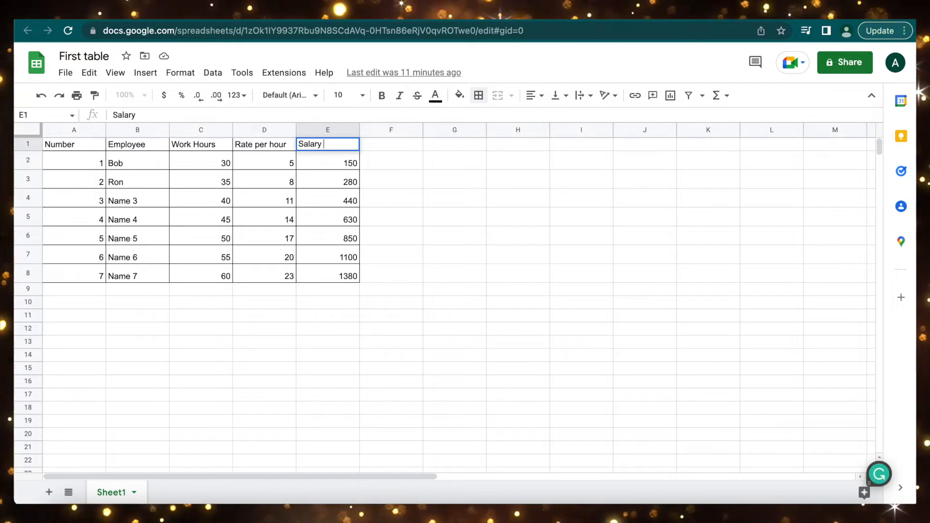
pyautogui.write('week')
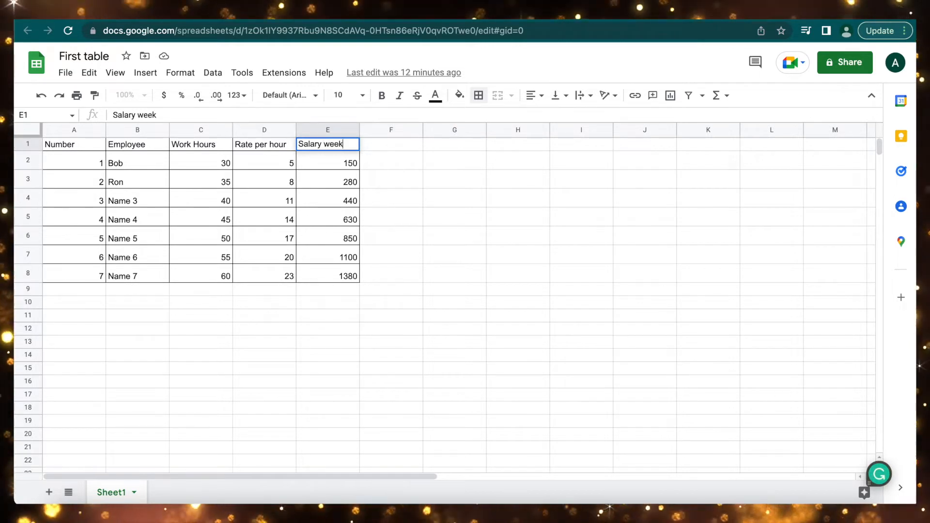
pyautogui.write(' q')
pyautogui.press('BackSpace')
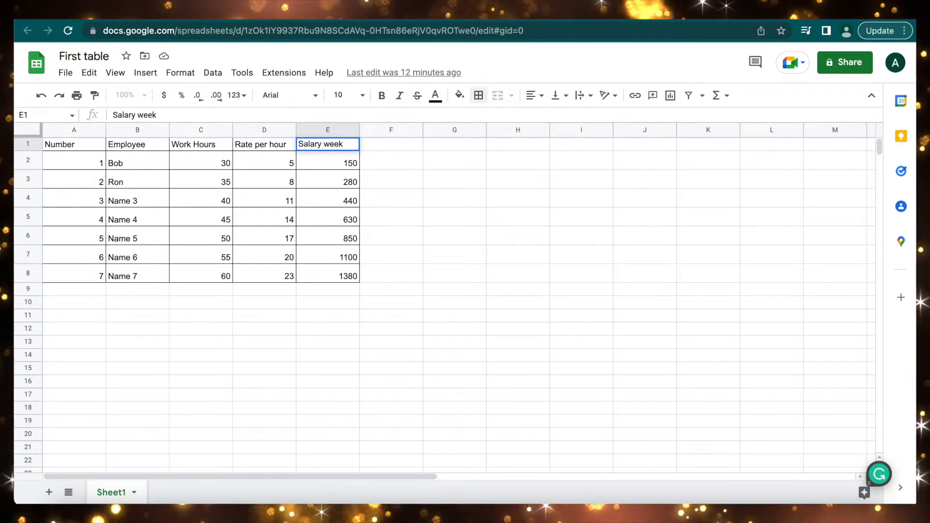
pyautogui.write('1')
pyautogui.press('Return')
# - Extend the weekly salary header series from E1 across row 1 to "Salary week 23" in AA1
pyautogui.click(340, 144)
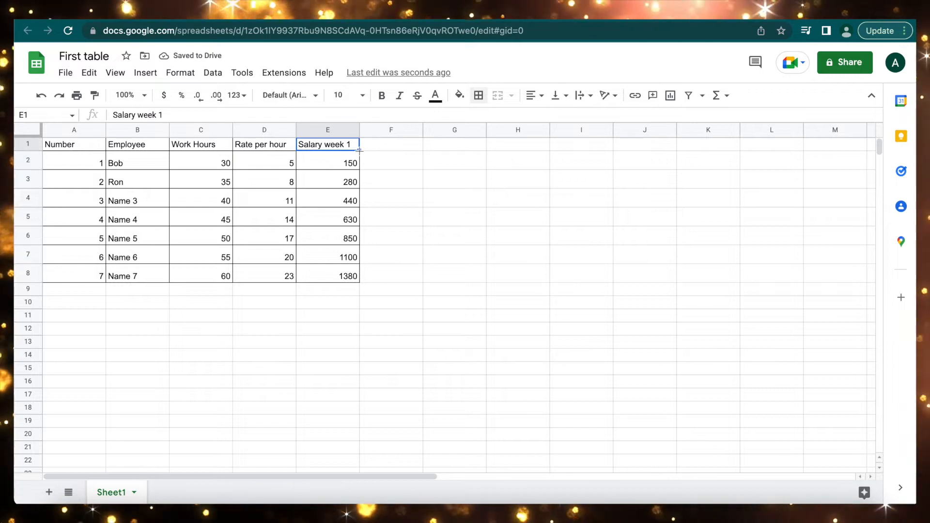
pyautogui.hscroll(8, 359, 152)
pyautogui.hscroll(8, 459, 305)
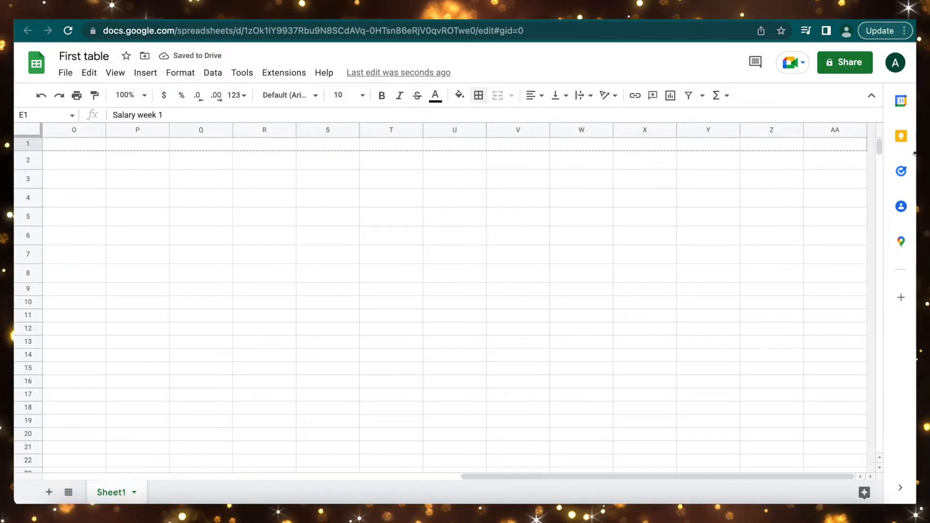
pyautogui.moveTo(915, 154); pyautogui.dragTo(915, 154)
pyautogui.click(678, 194)
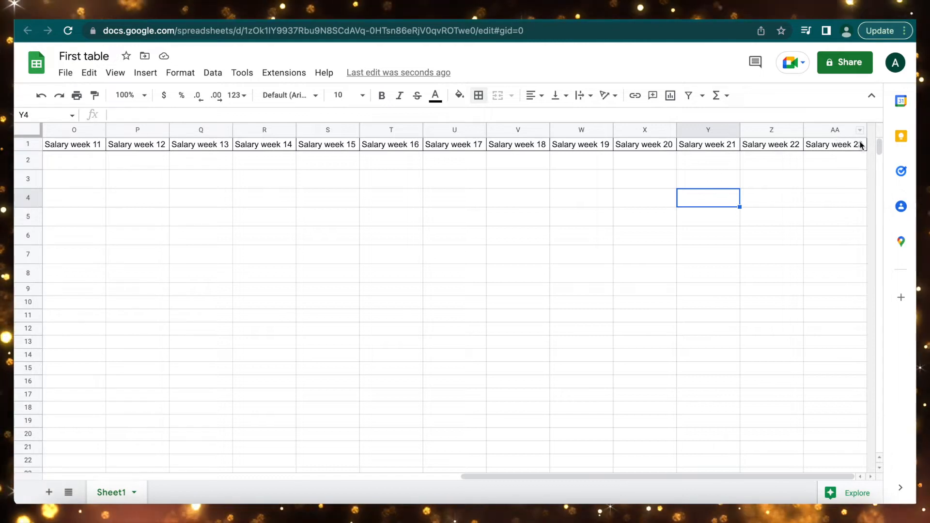
pyautogui.click(830, 136)
pyautogui.rightClick(830, 136)
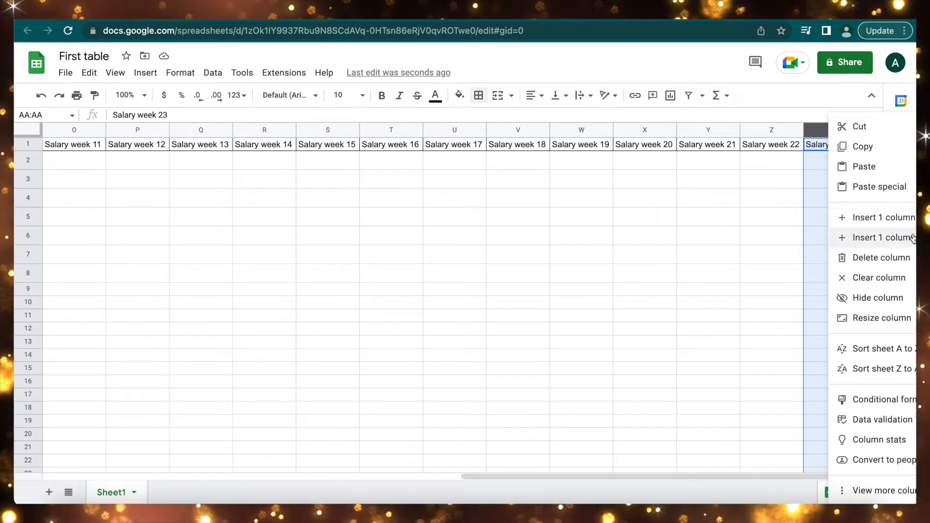
pyautogui.click(778, 204)
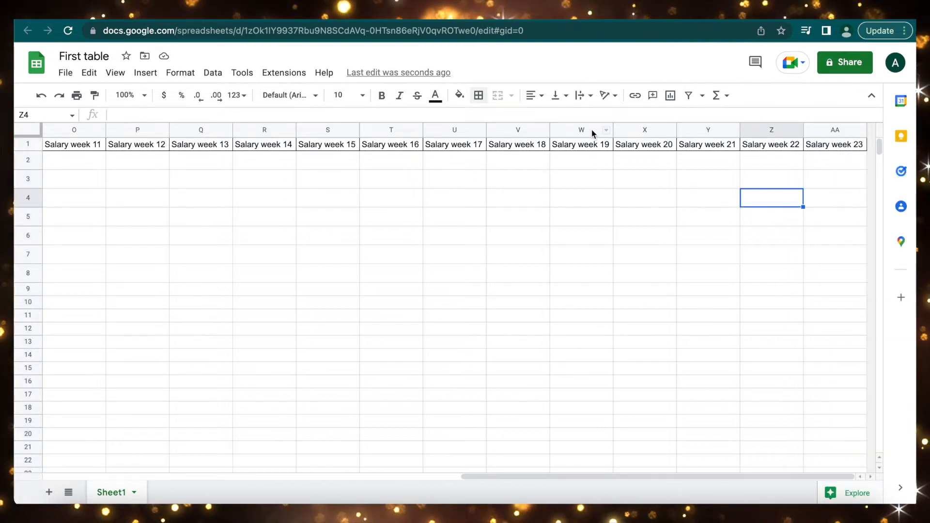
# - Insert five blank columns to the right of columns W to AA
pyautogui.moveTo(591, 130); pyautogui.dragTo(855, 128)
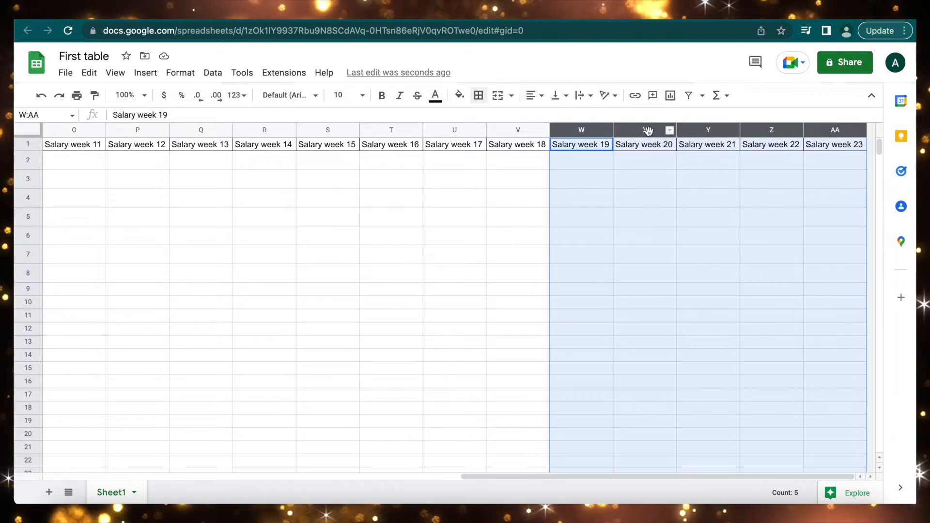
pyautogui.rightClick(628, 133)
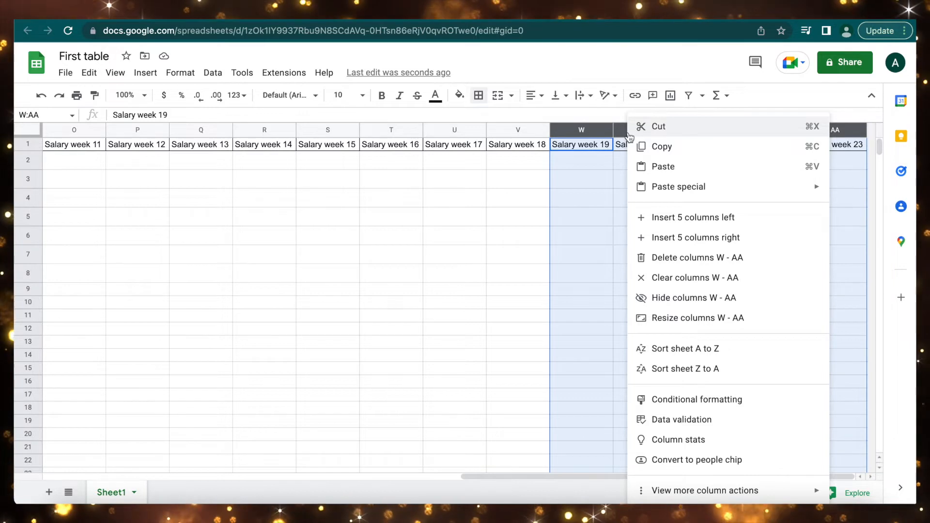
pyautogui.click(690, 240)
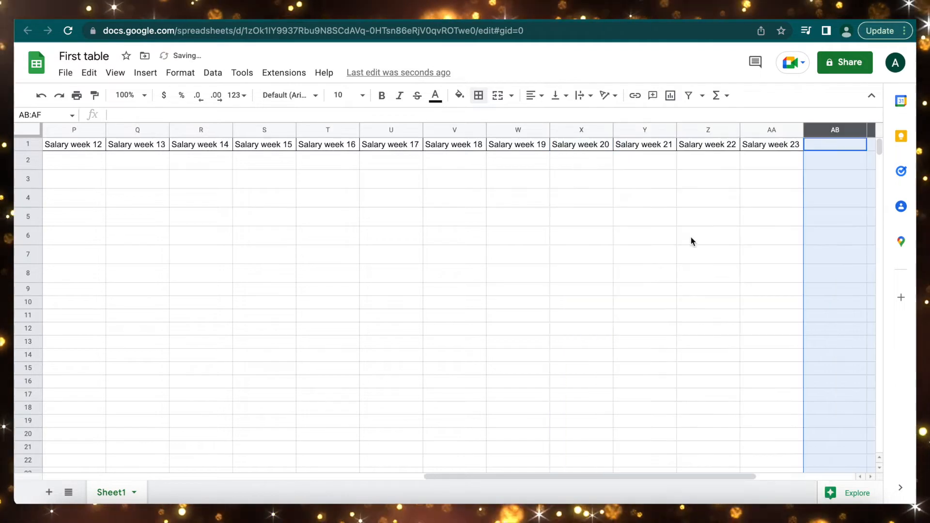
pyautogui.click(652, 241)
# - Continue the header series from AA1 across the new columns to "Salary week 28" in AF1
pyautogui.hscroll(4, 653, 241)
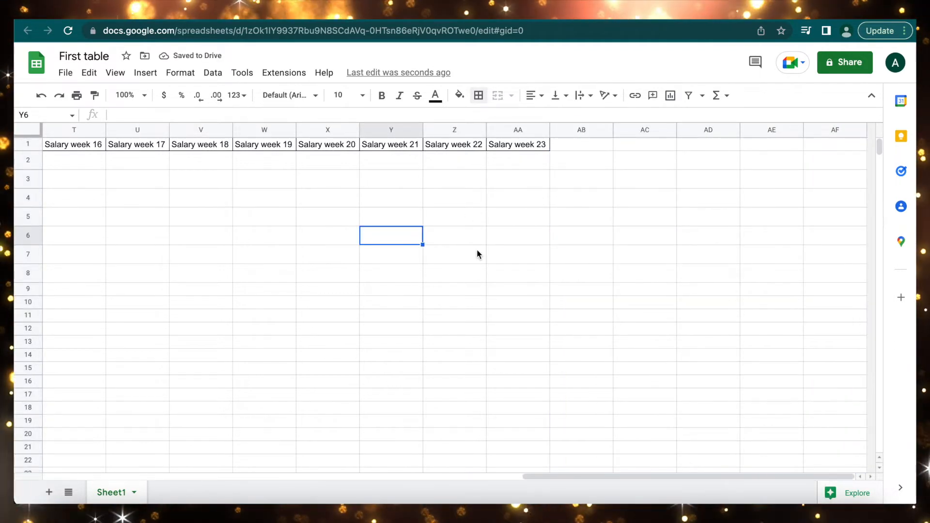
pyautogui.click(541, 143)
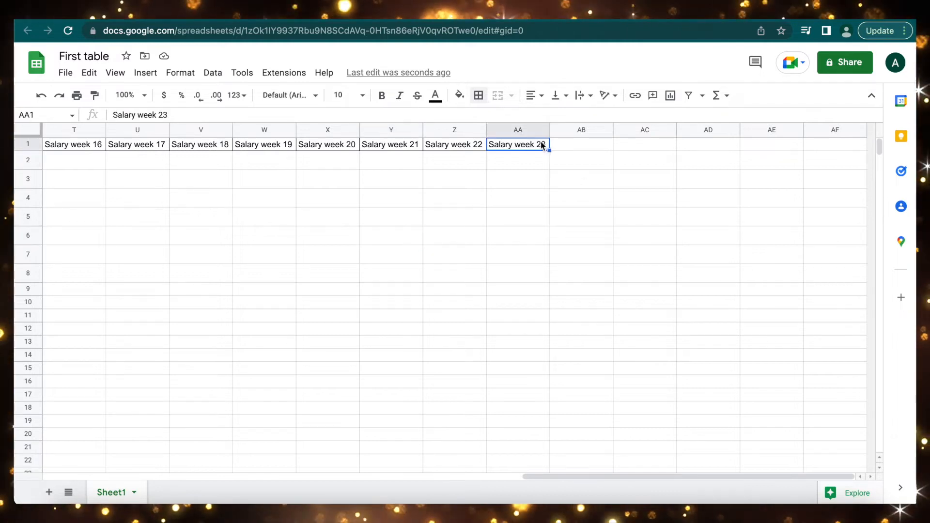
pyautogui.moveTo(795, 145); pyautogui.dragTo(826, 145)
pyautogui.click(762, 187)
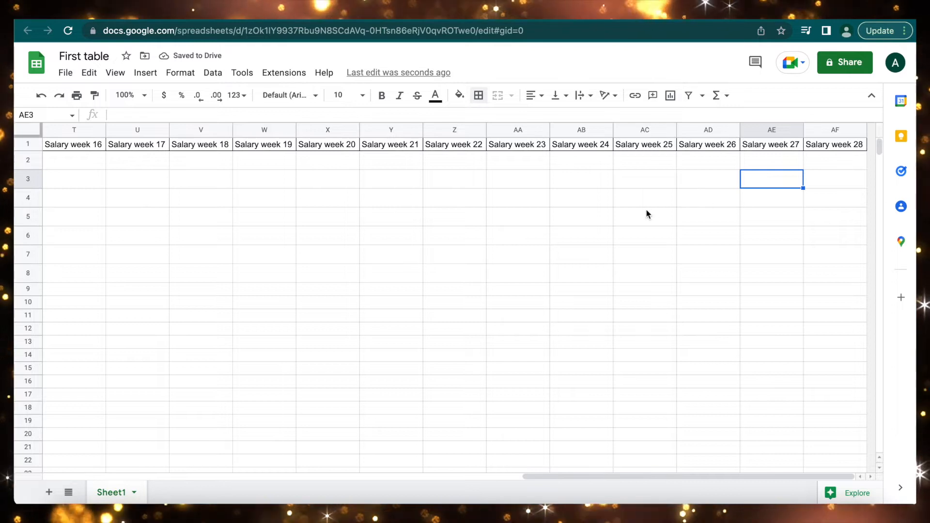
# - Extend the Number column's series from A8 down to 59 in A60
pyautogui.hscroll(-15, 646, 211)
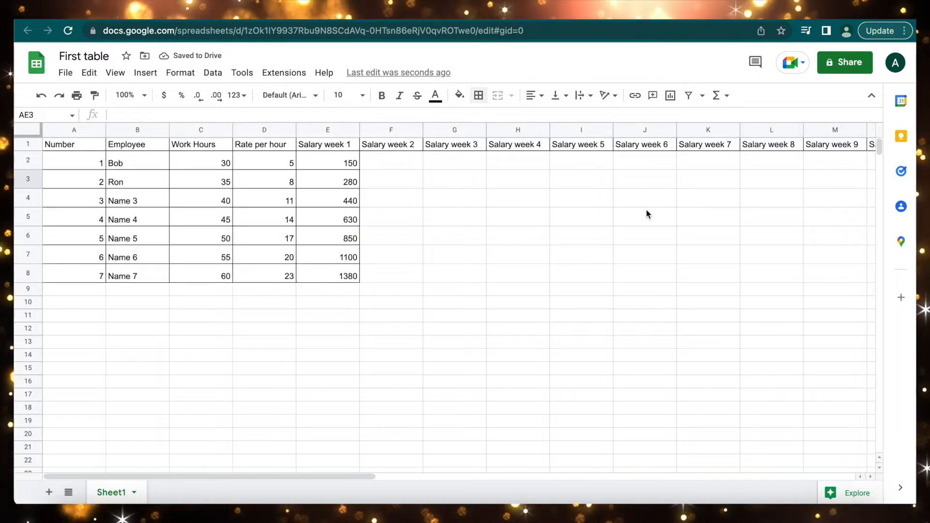
pyautogui.click(92, 273)
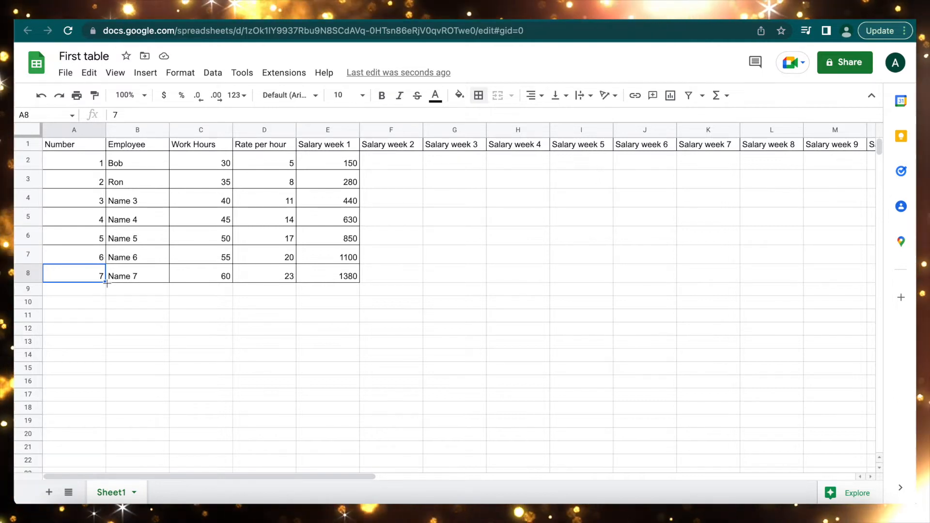
pyautogui.moveTo(106, 283); pyautogui.dragTo(96, 286)
pyautogui.click(95, 277)
pyautogui.scroll(15, 95, 291)
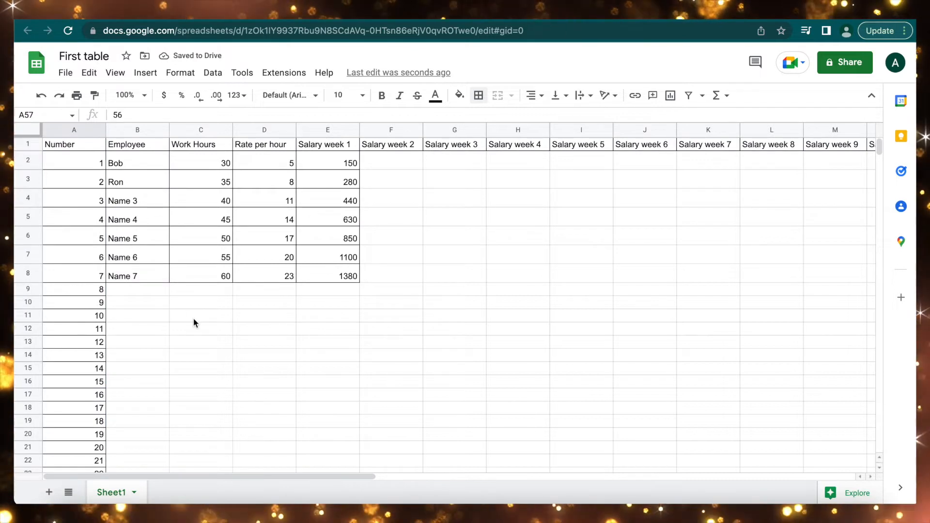
# - Fill the Employee series from B8 down to "Name 59" in B60, matching the length of the Number column
pyautogui.click(146, 277)
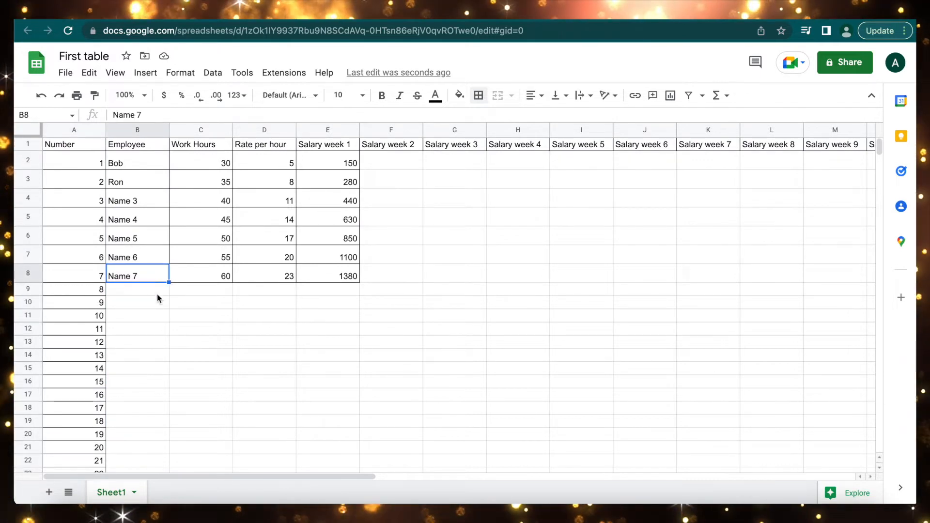
pyautogui.scroll(-2, 154, 316)
pyautogui.scroll(2, 155, 321)
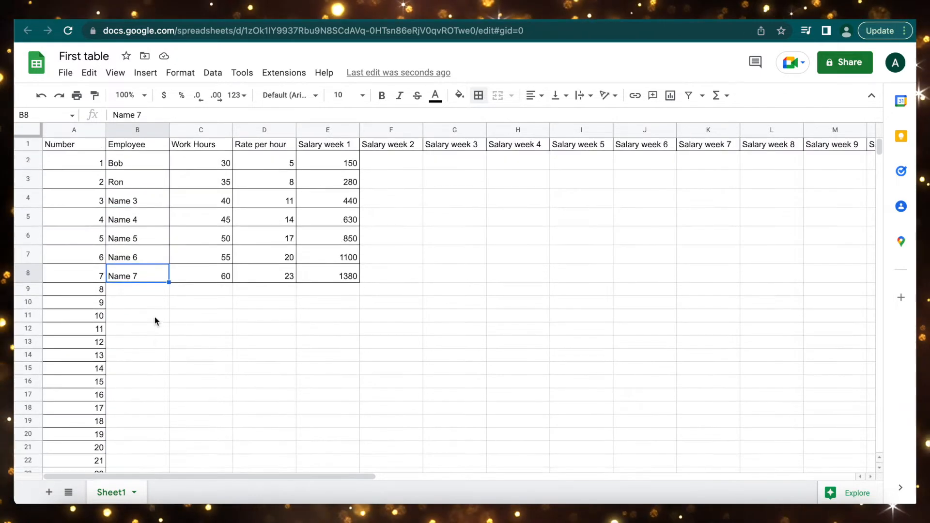
pyautogui.doubleClick(169, 283)
pyautogui.scroll(-20, 146, 359)
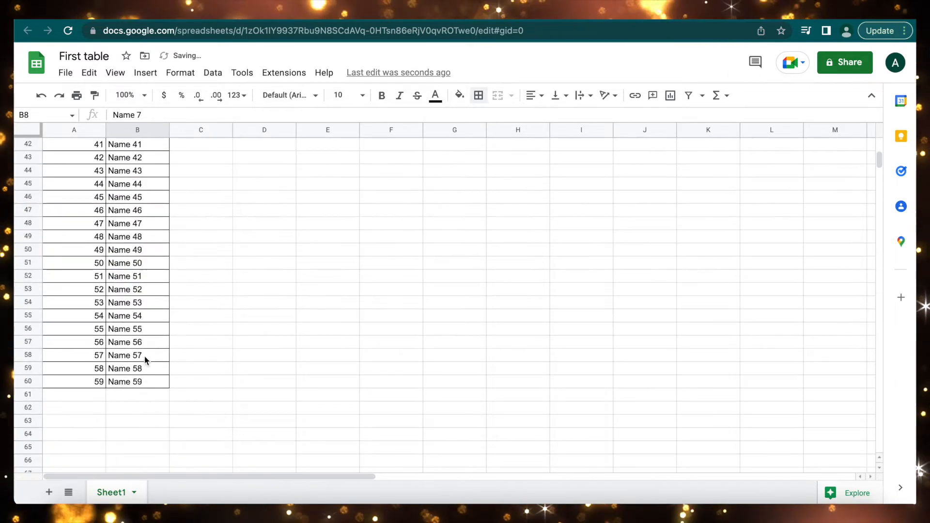
pyautogui.scroll(20, 145, 262)
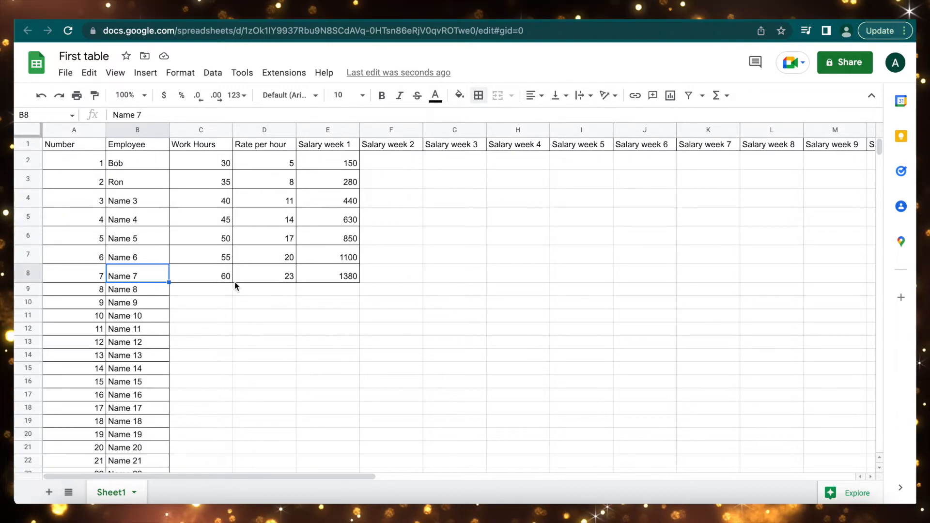
# - Try filling Work Hours and Rate per hour down the table from the single row C8:D8, and undo the fill
pyautogui.click(213, 274)
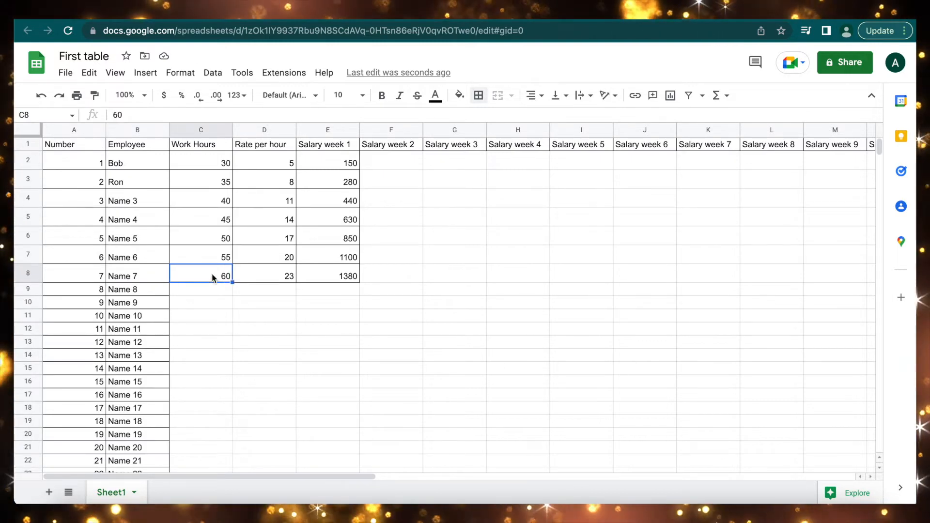
pyautogui.press('Down')
pyautogui.press('Down')
pyautogui.press('Down')
pyautogui.moveTo(227, 270); pyautogui.dragTo(285, 285)
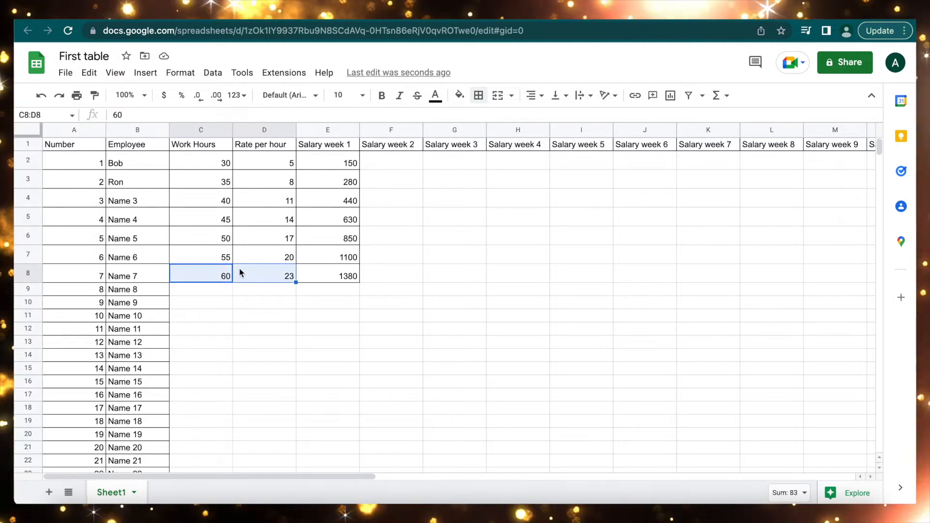
pyautogui.doubleClick(296, 283)
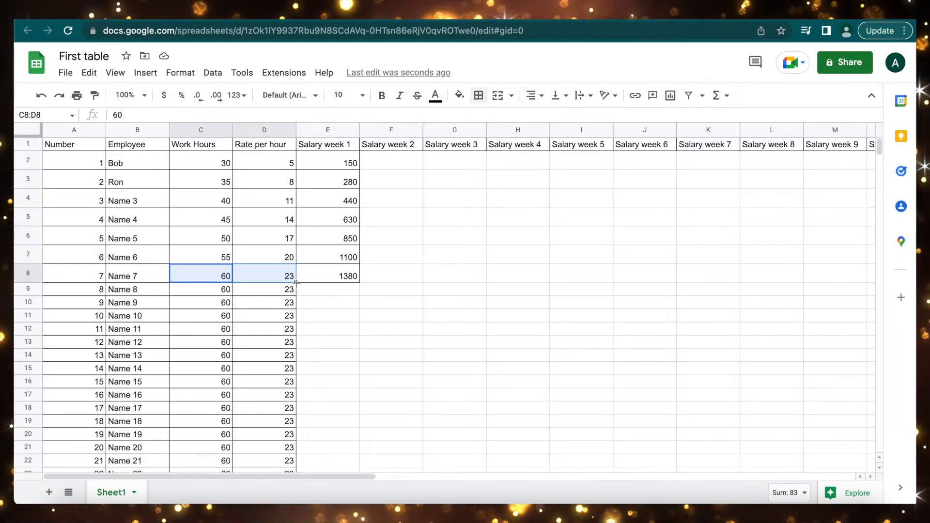
pyautogui.click(255, 333)
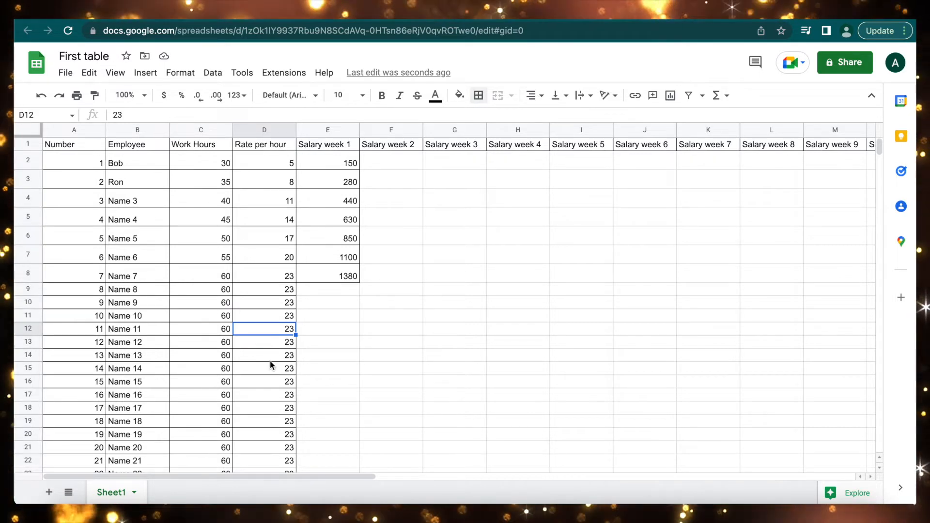
pyautogui.hotkey('ctrl', 'z')
pyautogui.click(254, 325)
# - Continue the Work Hours and Rate per hour number patterns down the table, using C7:D8 as the source
pyautogui.click(216, 251)
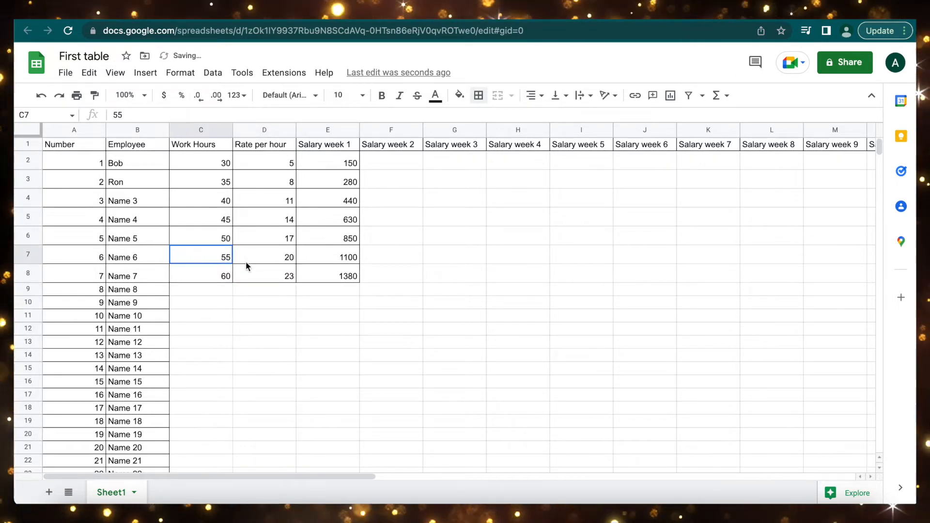
pyautogui.moveTo(246, 263); pyautogui.dragTo(275, 278)
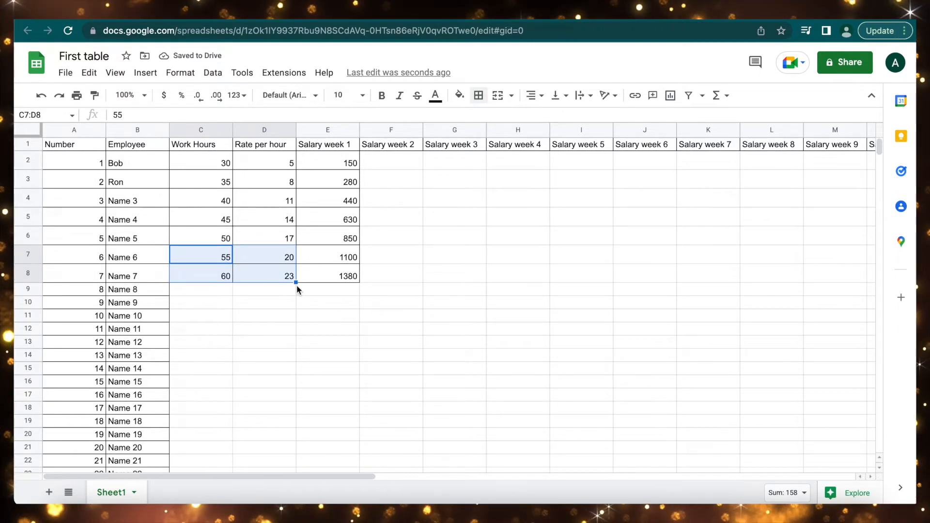
pyautogui.doubleClick(295, 283)
pyautogui.click(241, 307)
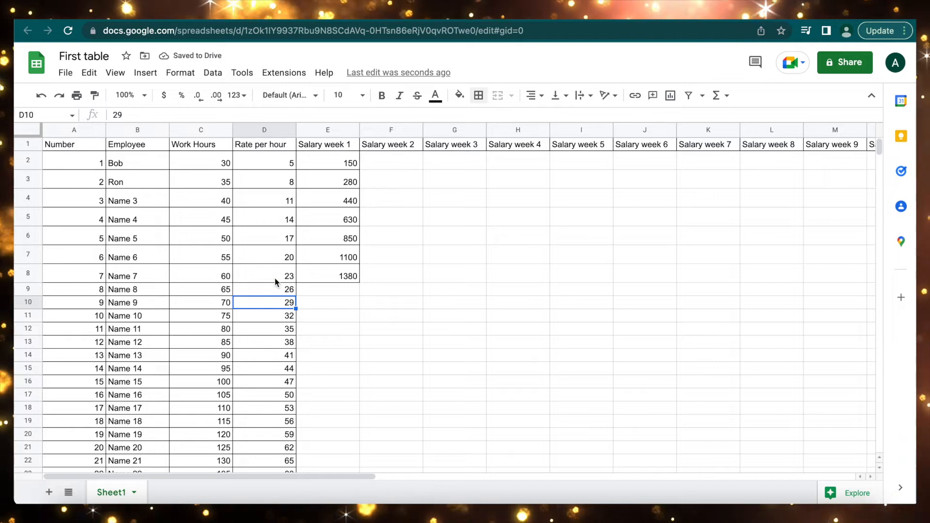
pyautogui.scroll(-3, 270, 387)
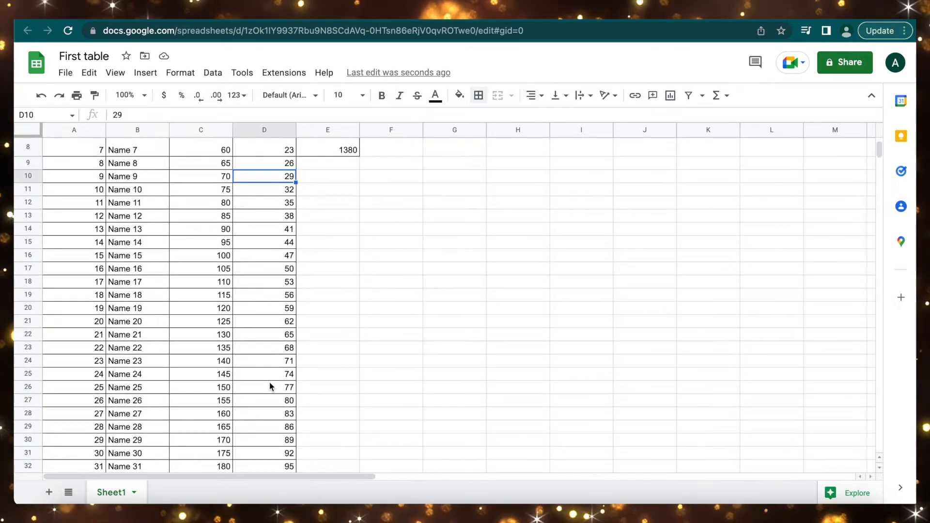
pyautogui.scroll(3, 269, 382)
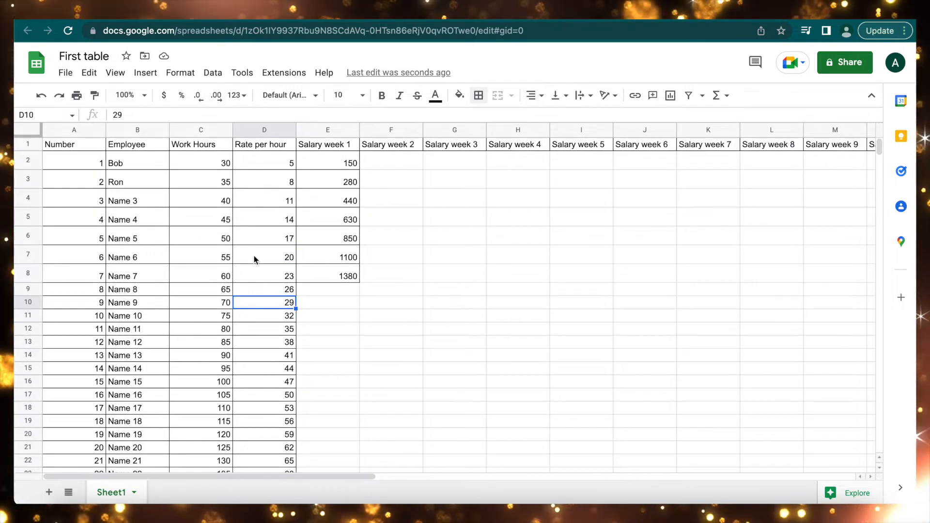
# - Fill the Salary week 1 formula =C8*D8 from E8 down the rest of the table and check the filled rows
pyautogui.click(338, 274)
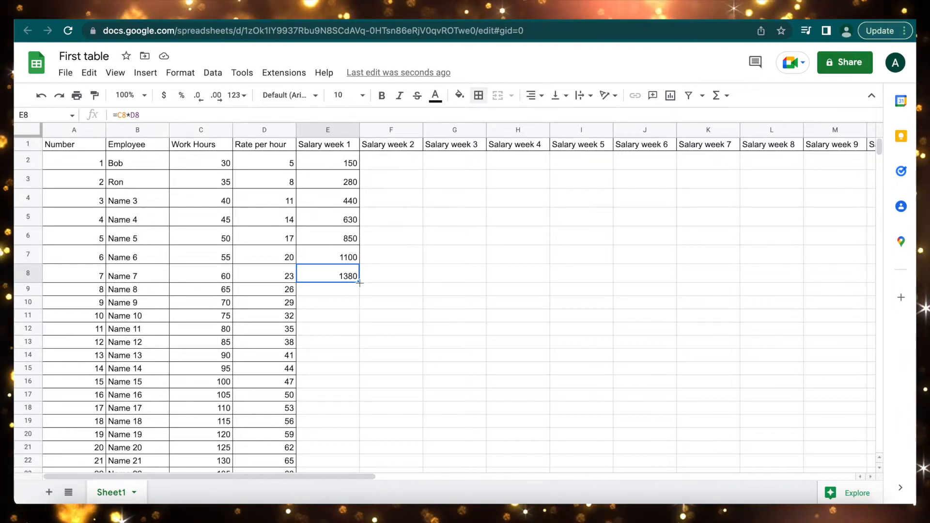
pyautogui.doubleClick(360, 283)
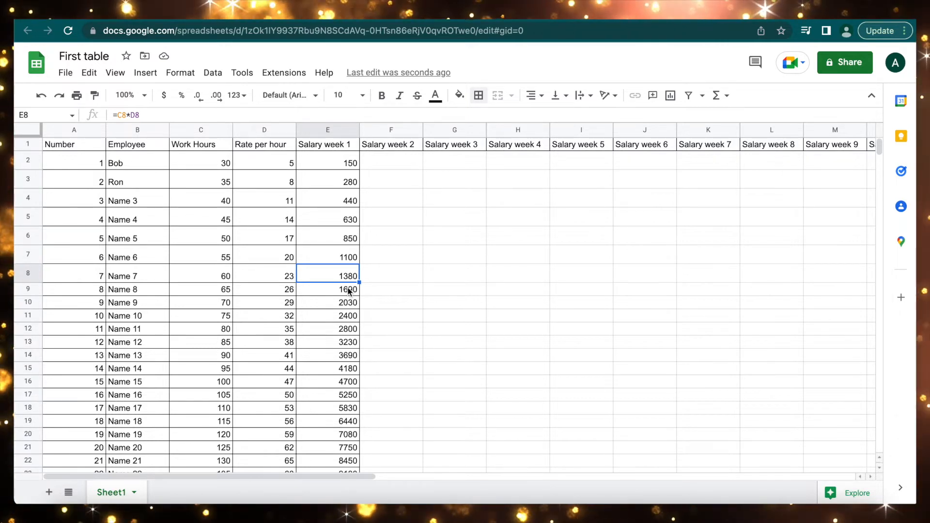
pyautogui.scroll(-2, 362, 323)
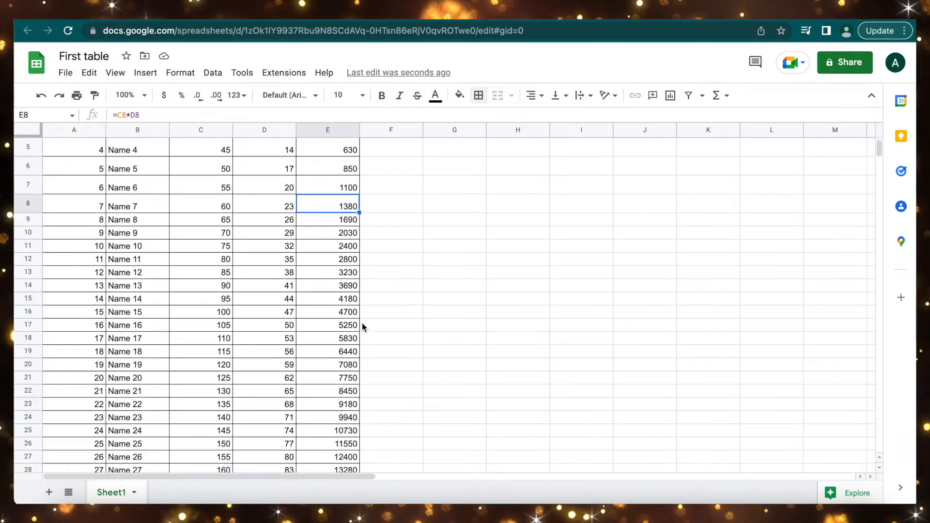
pyautogui.scroll(-5, 363, 324)
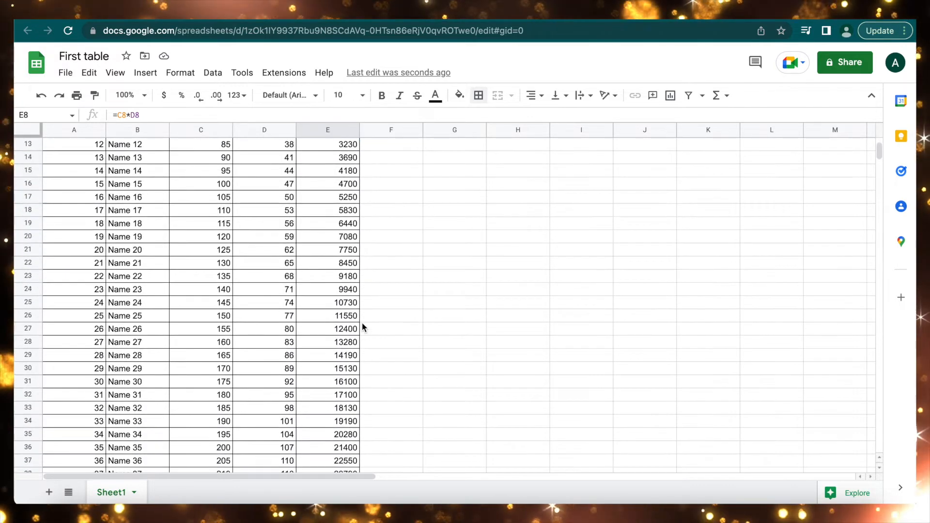
pyautogui.scroll(5, 362, 323)
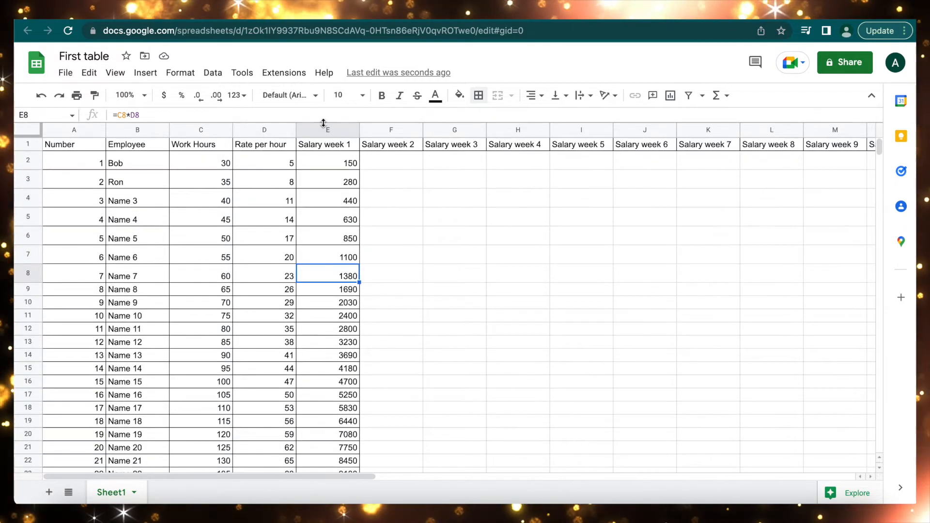
# - Look across the long table and freeze row 1, the header row, so it stays fixed while scrolling
pyautogui.hscroll(6, 451, 289)
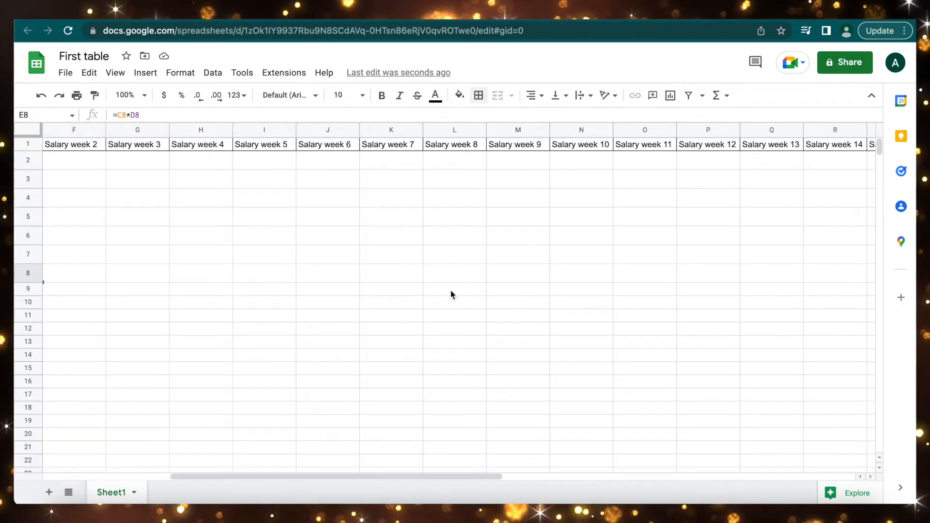
pyautogui.scroll(-2, 450, 290)
pyautogui.scroll(-2, 450, 290)
pyautogui.scroll(4, 451, 289)
pyautogui.hscroll(-6, 450, 290)
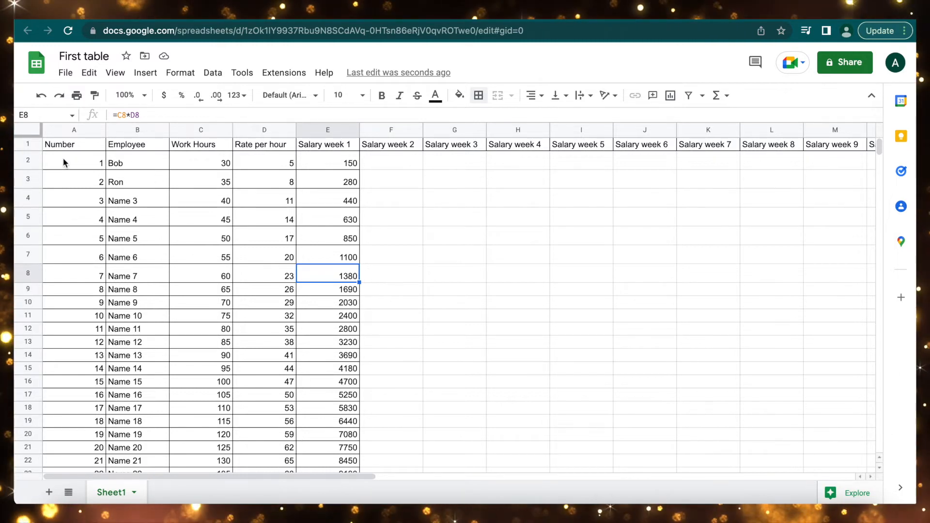
pyautogui.click(31, 143)
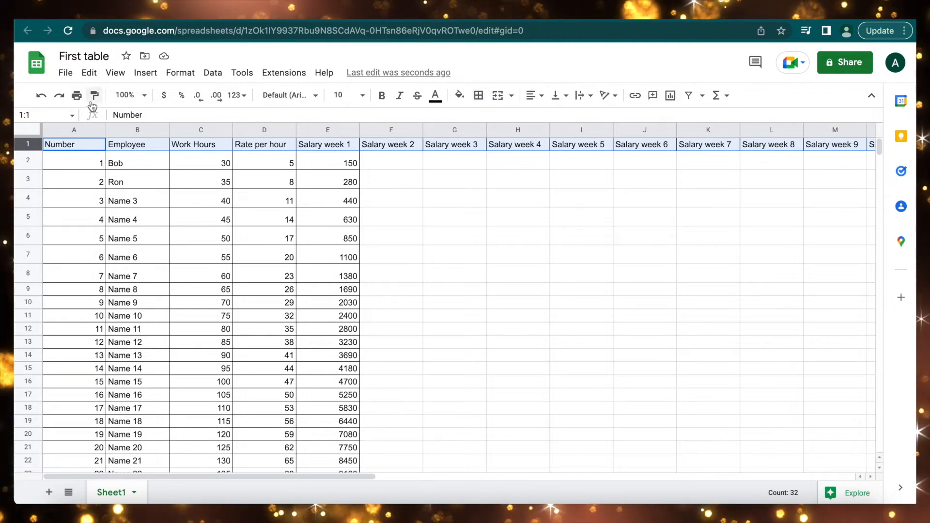
pyautogui.click(120, 77)
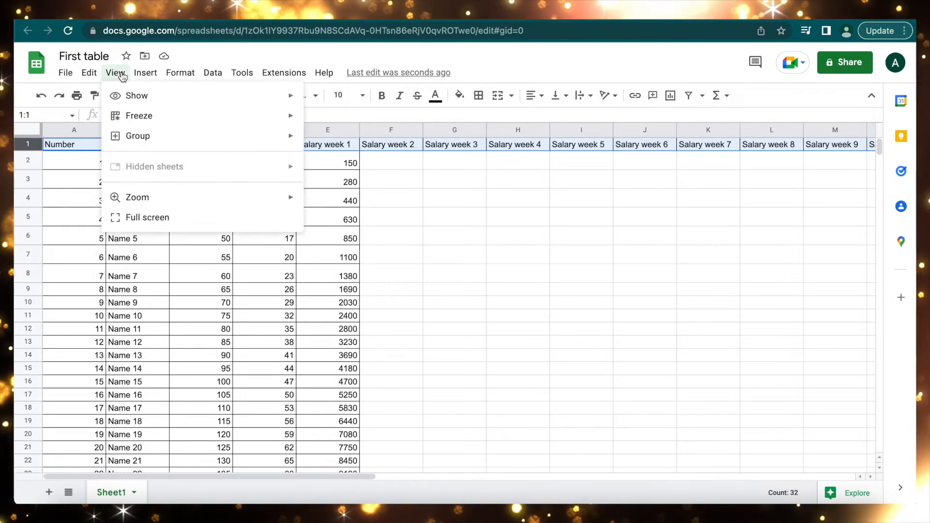
pyautogui.moveTo(141, 120)
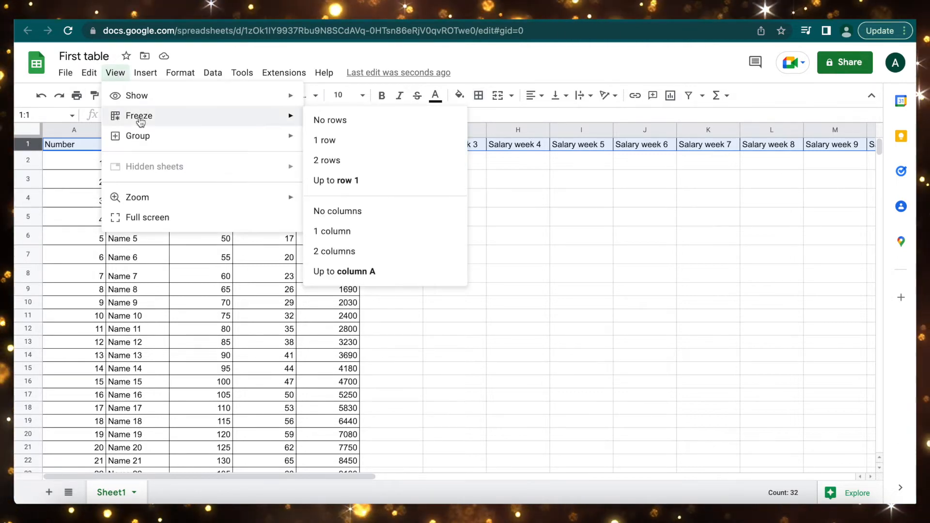
pyautogui.click(335, 142)
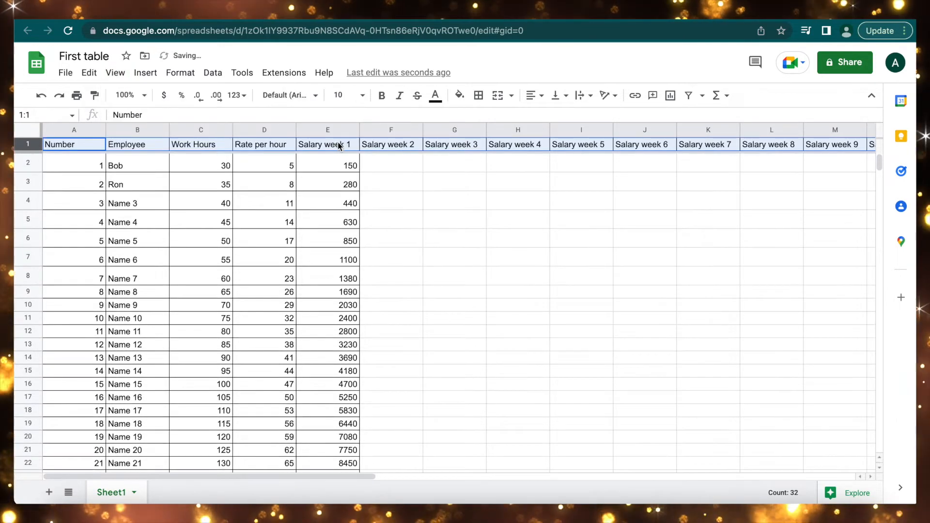
pyautogui.click(328, 204)
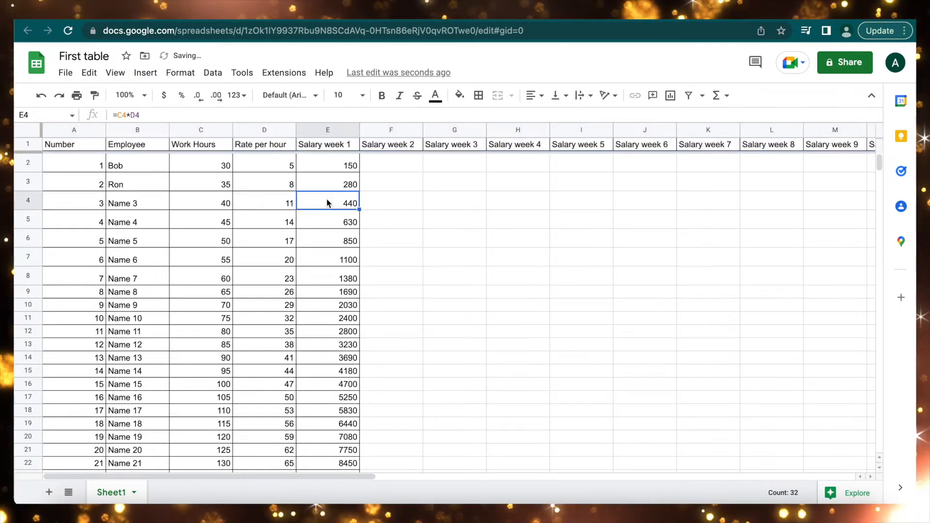
# - Freeze the first two rows of the sheet and check the freeze by scrolling down through the employee rows
pyautogui.click(28, 145)
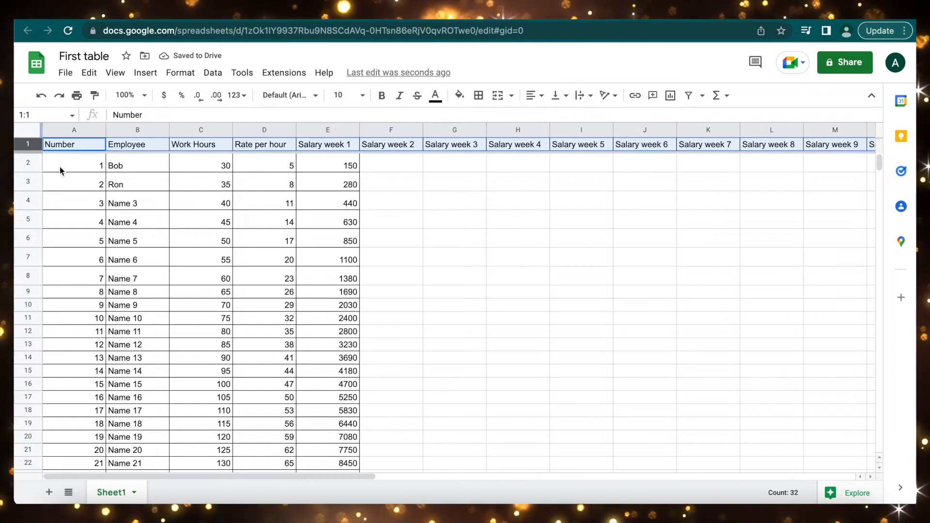
pyautogui.click(115, 72)
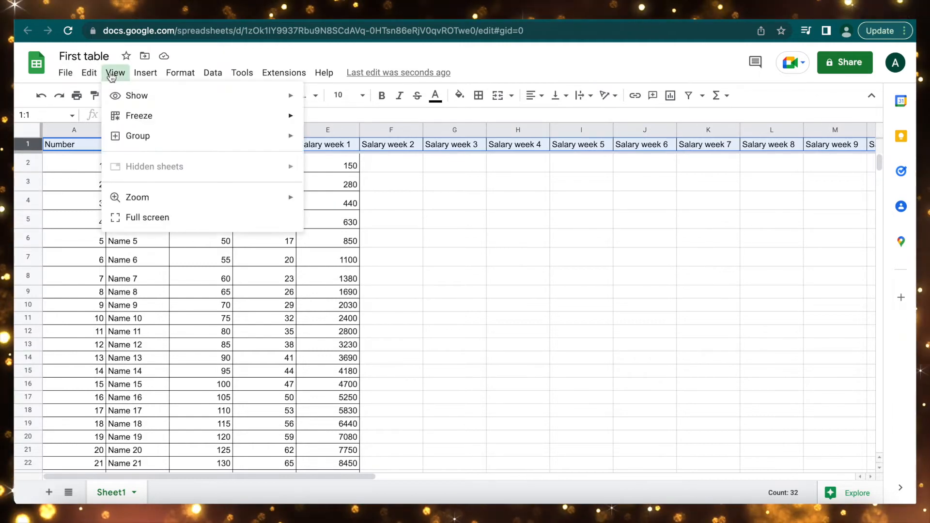
pyautogui.moveTo(143, 119)
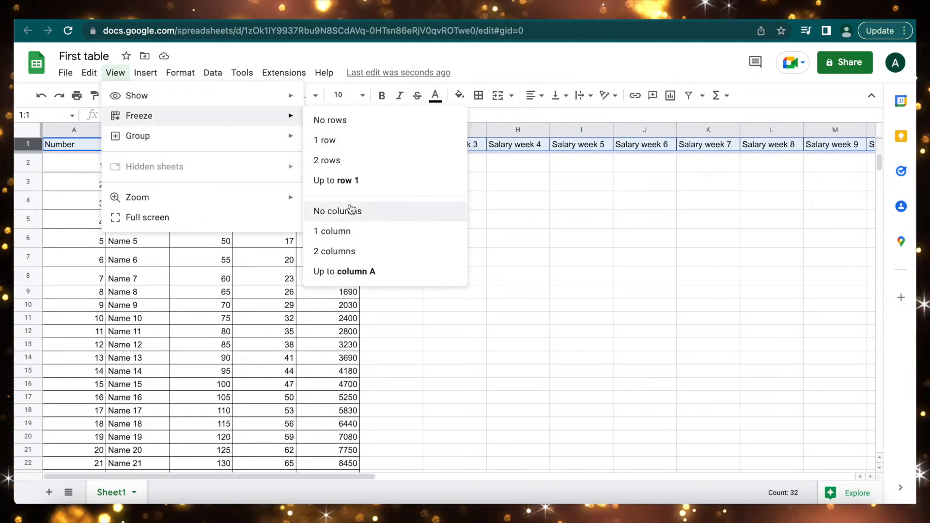
pyautogui.click(357, 160)
pyautogui.click(357, 183)
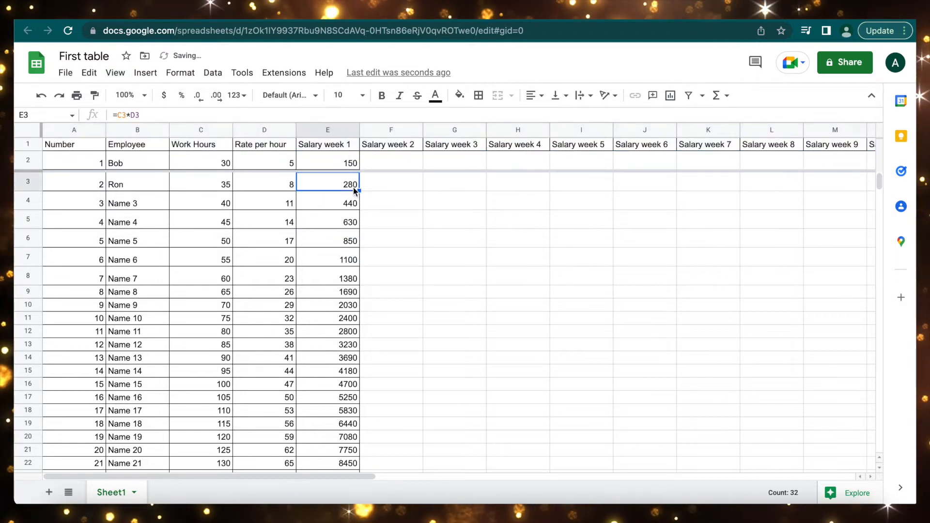
pyautogui.scroll(-6, 354, 233)
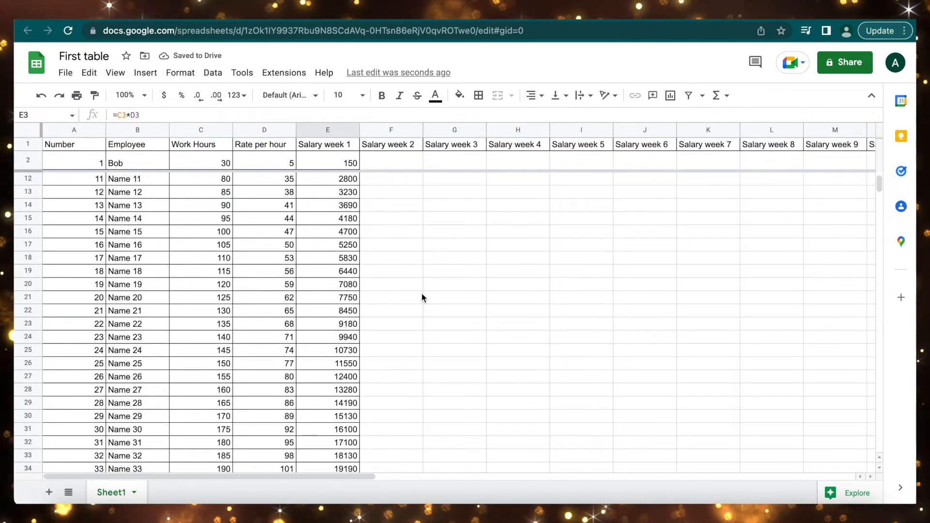
pyautogui.scroll(6, 421, 298)
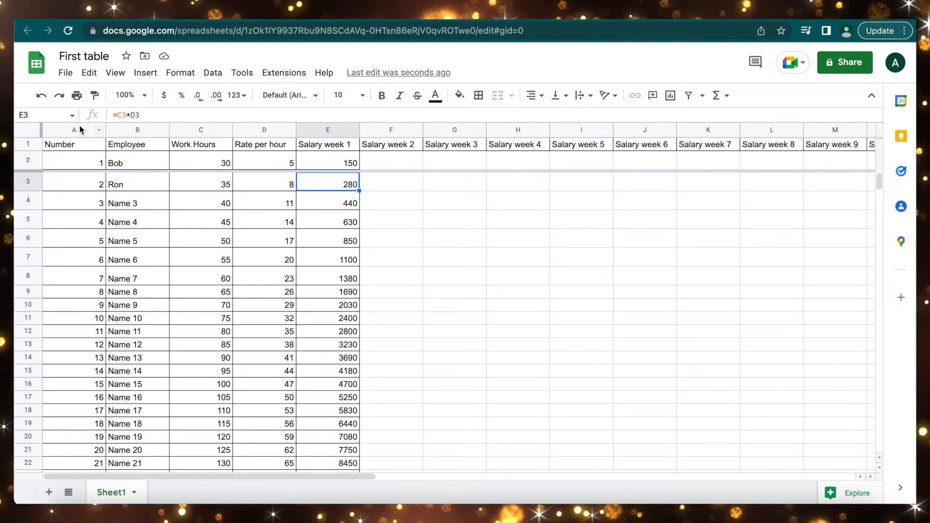
# - Freeze the first two columns, Number and Employee, and check the freeze by scrolling across the weekly salary columns
pyautogui.moveTo(79, 127); pyautogui.dragTo(134, 130)
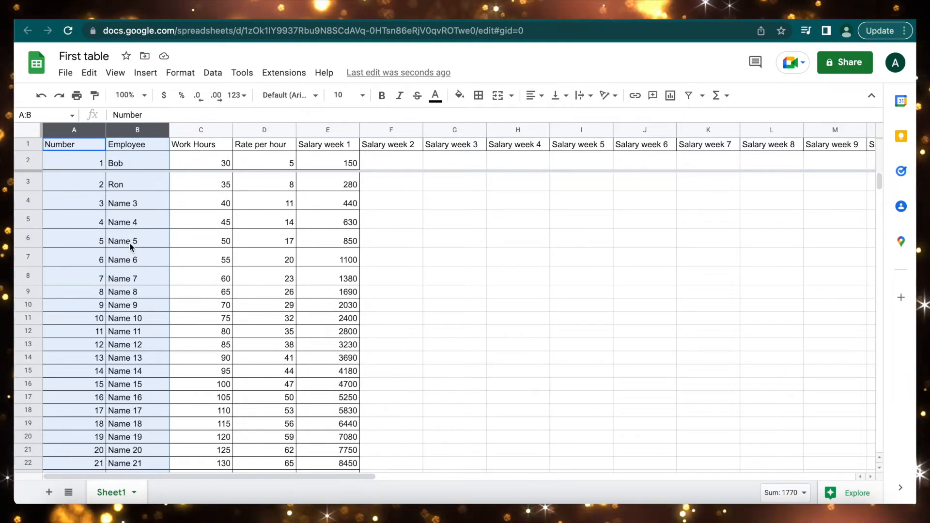
pyautogui.hscroll(3, 237, 225)
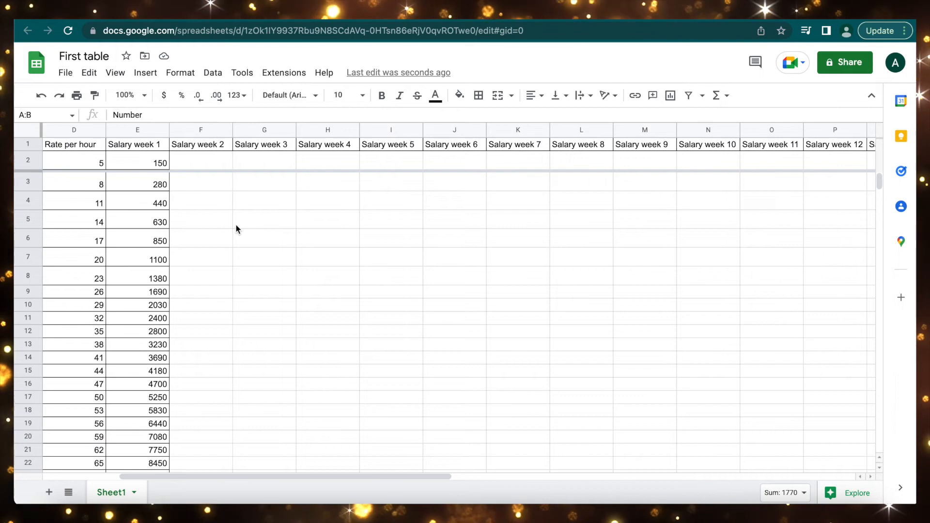
pyautogui.hscroll(5, 235, 224)
pyautogui.hscroll(-8, 235, 224)
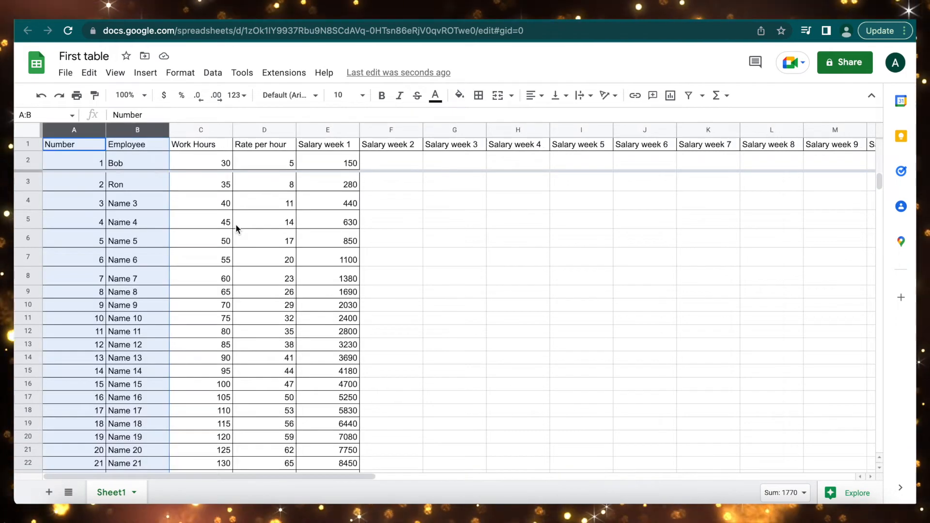
pyautogui.click(116, 72)
pyautogui.moveTo(155, 119)
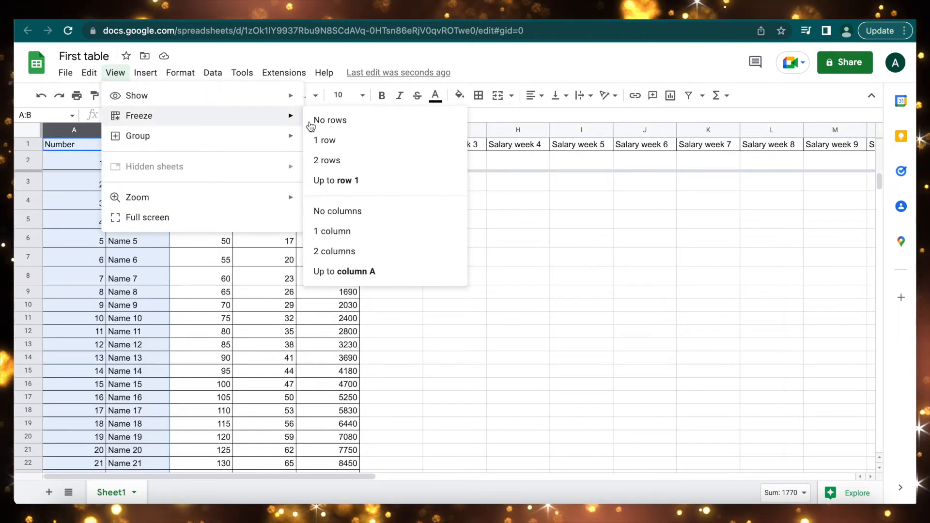
pyautogui.click(342, 254)
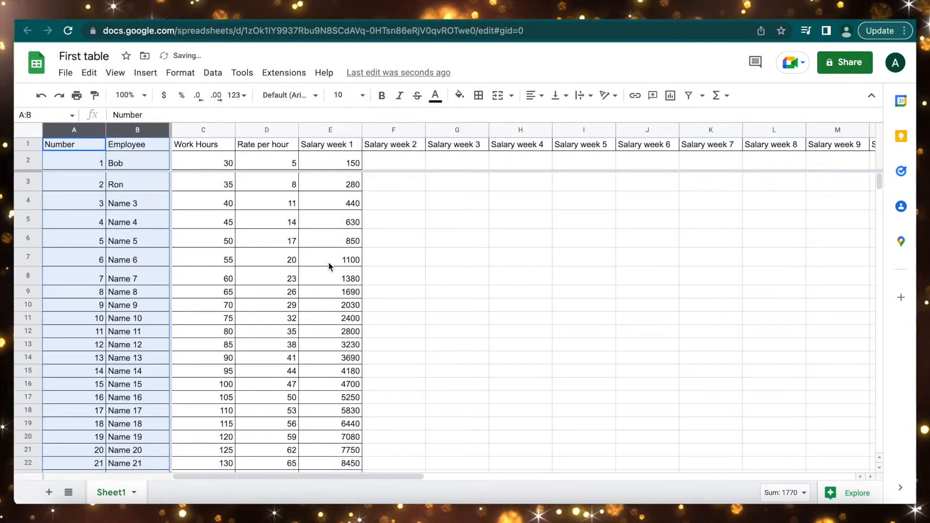
pyautogui.click(329, 263)
pyautogui.hscroll(10, 329, 266)
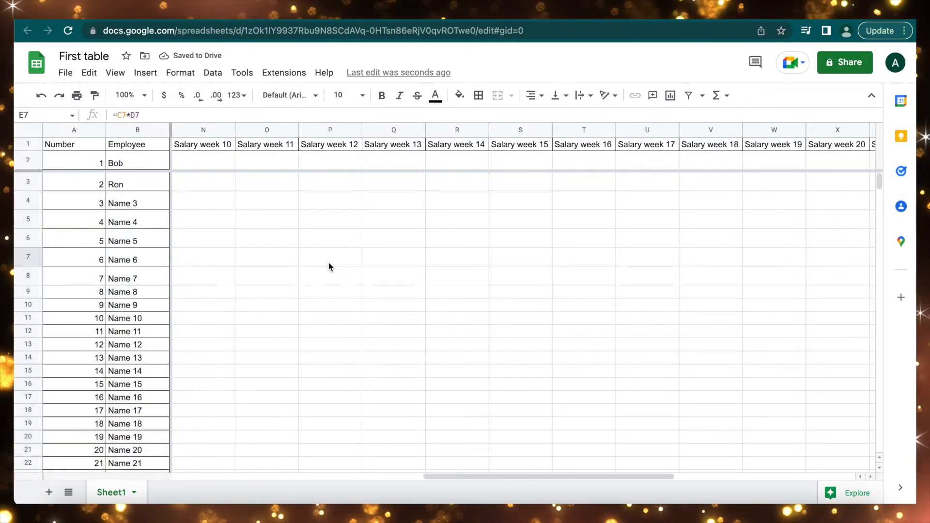
pyautogui.hscroll(3, 329, 266)
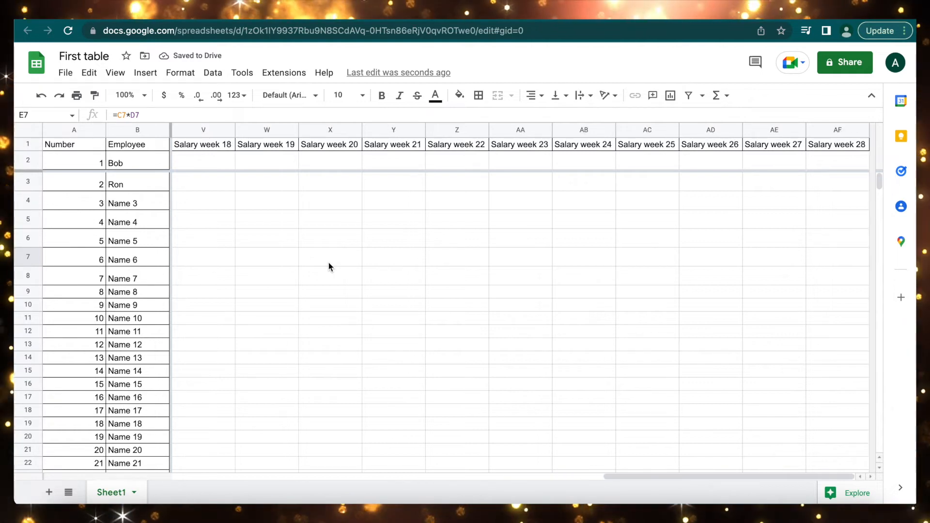
pyautogui.hscroll(-1, 329, 266)
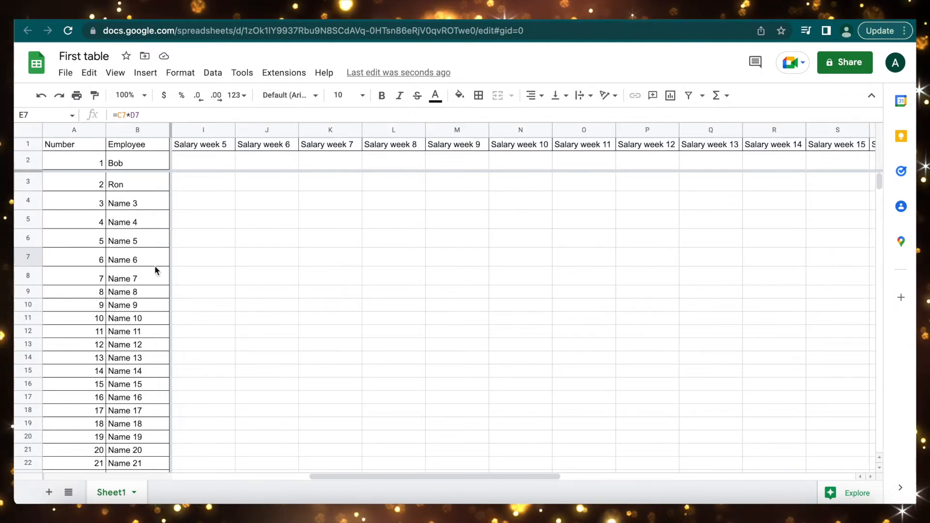
pyautogui.hscroll(-6, 262, 269)
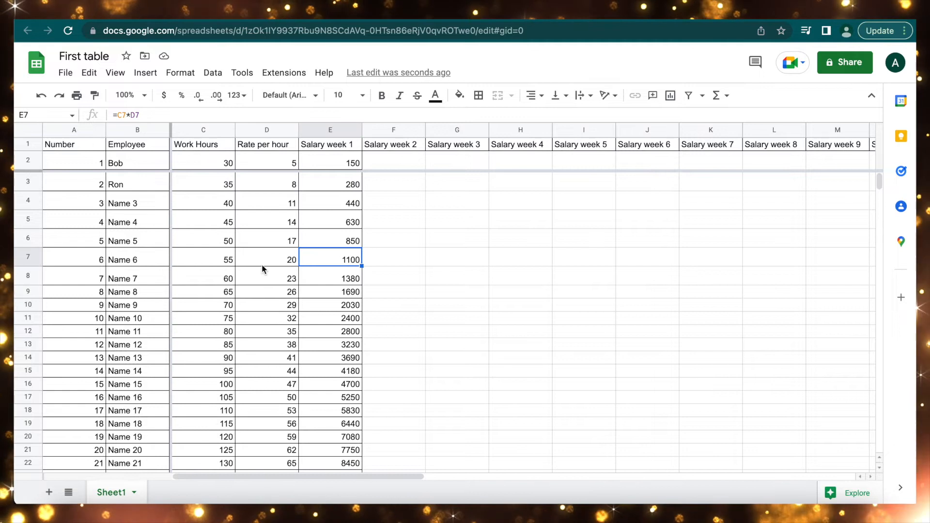
# - Try filling the date 01.01.2023 from F4 down to F13, and clear the filled cells
pyautogui.click(411, 204)
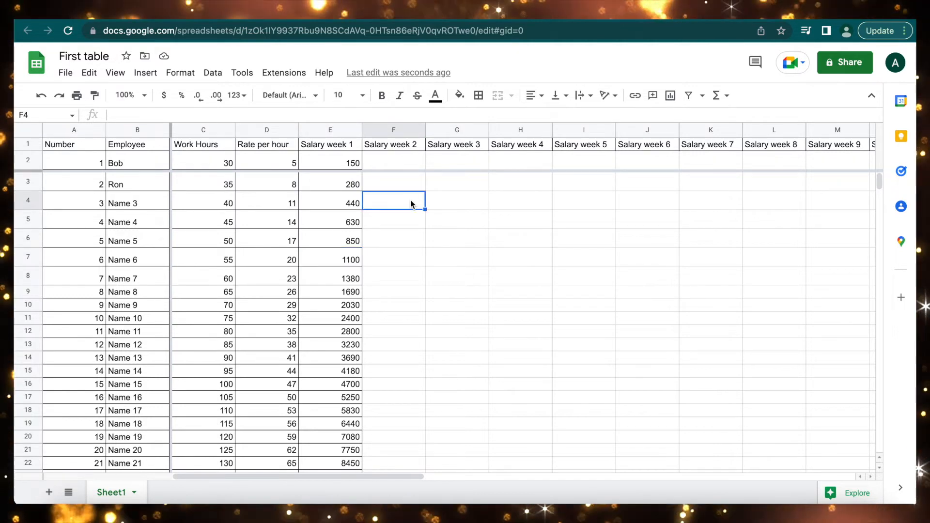
pyautogui.write('01.01.2023')
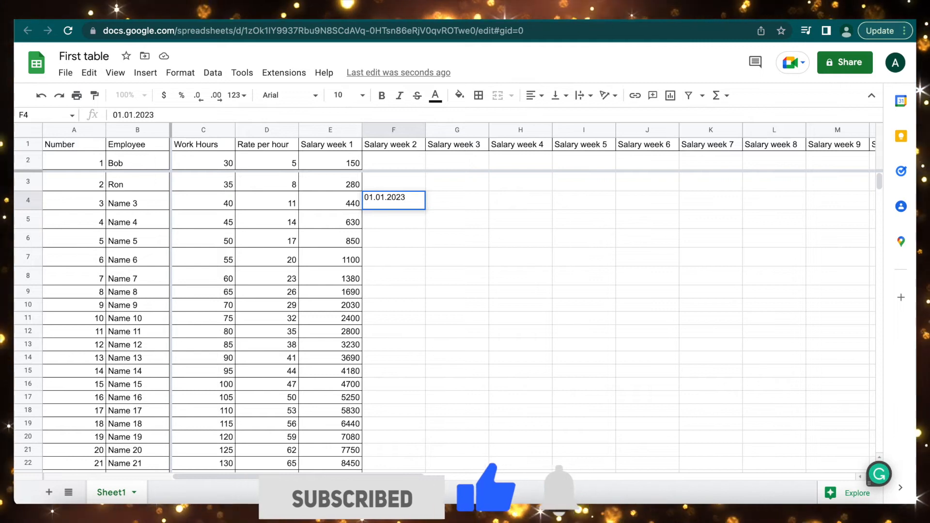
pyautogui.press('Return')
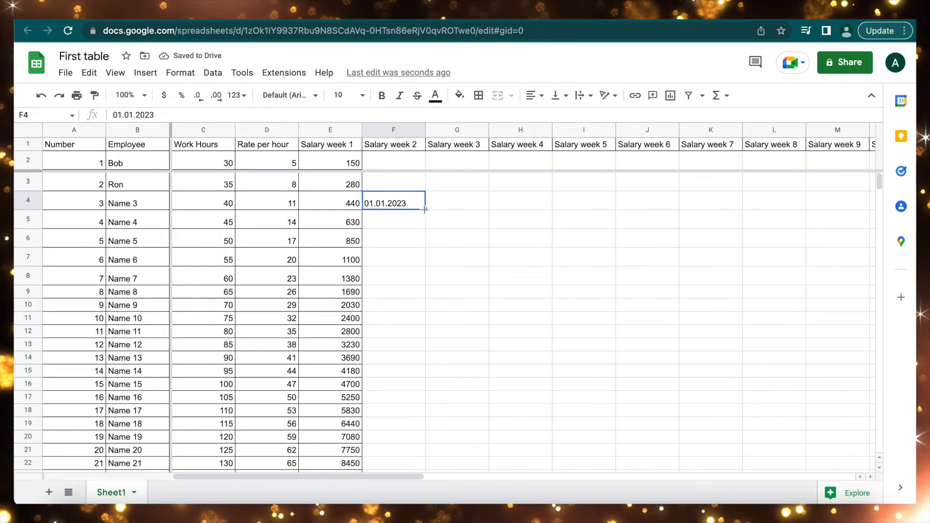
pyautogui.moveTo(422, 345); pyautogui.dragTo(423, 347)
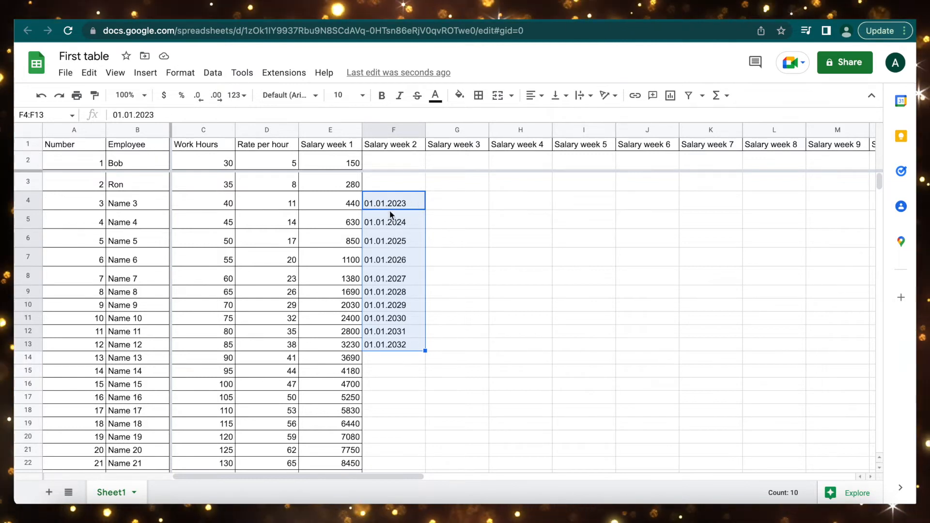
pyautogui.press('Delete')
pyautogui.click(417, 305)
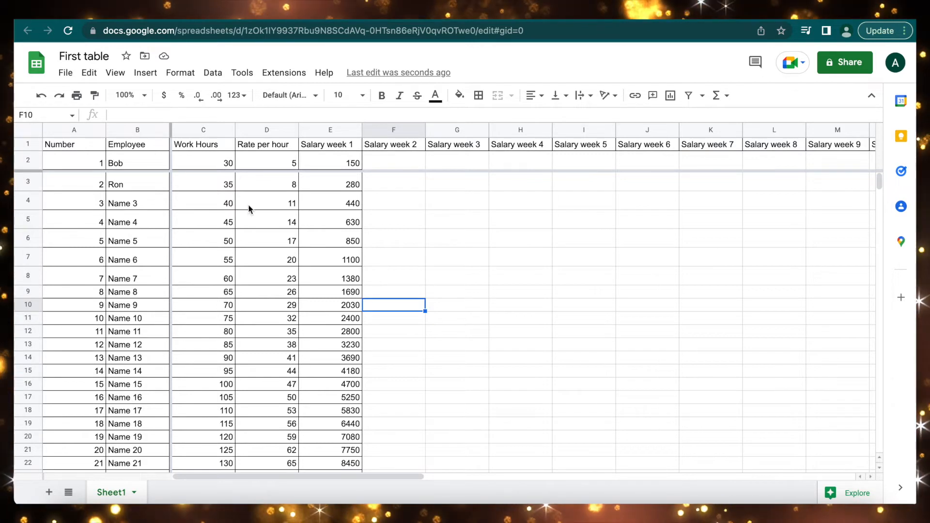
# - Apply a light yellow fill color to the hours, rate and salary cells C3:E9
pyautogui.moveTo(225, 182); pyautogui.dragTo(329, 290)
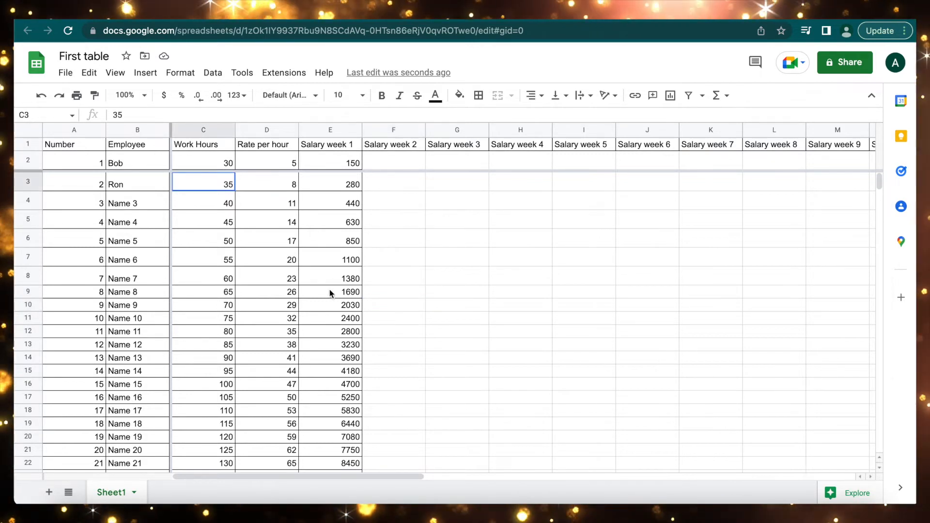
pyautogui.click(460, 95)
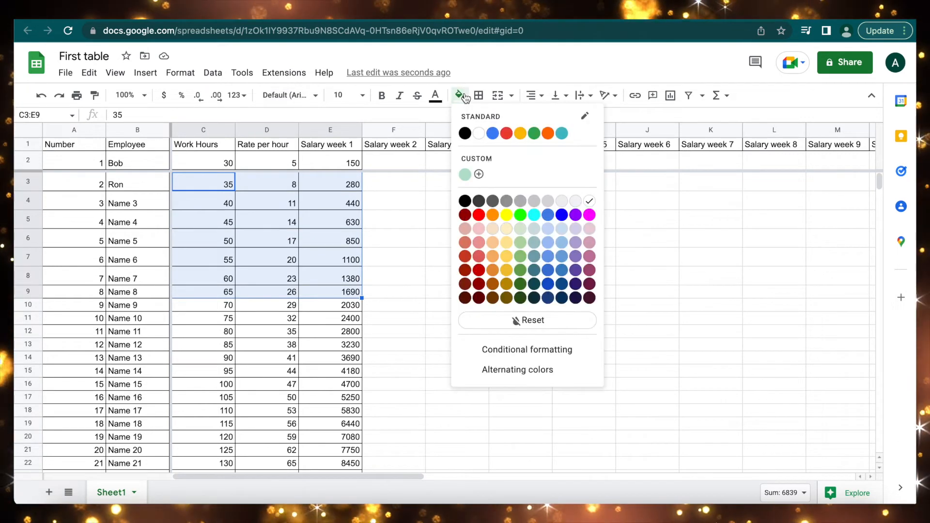
pyautogui.click(507, 233)
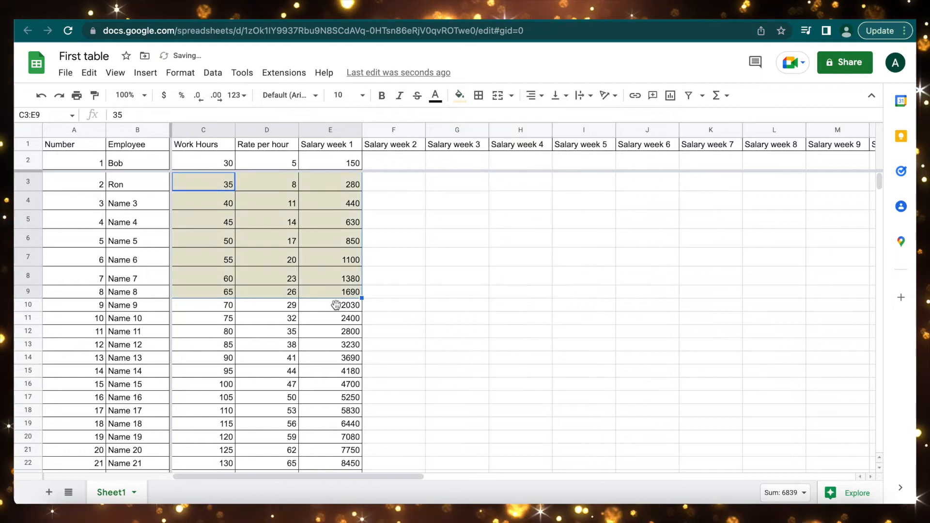
pyautogui.click(325, 314)
# - Apply a light green fill color to the hours, rate and salary cells C10:E14
pyautogui.moveTo(218, 305); pyautogui.dragTo(336, 362)
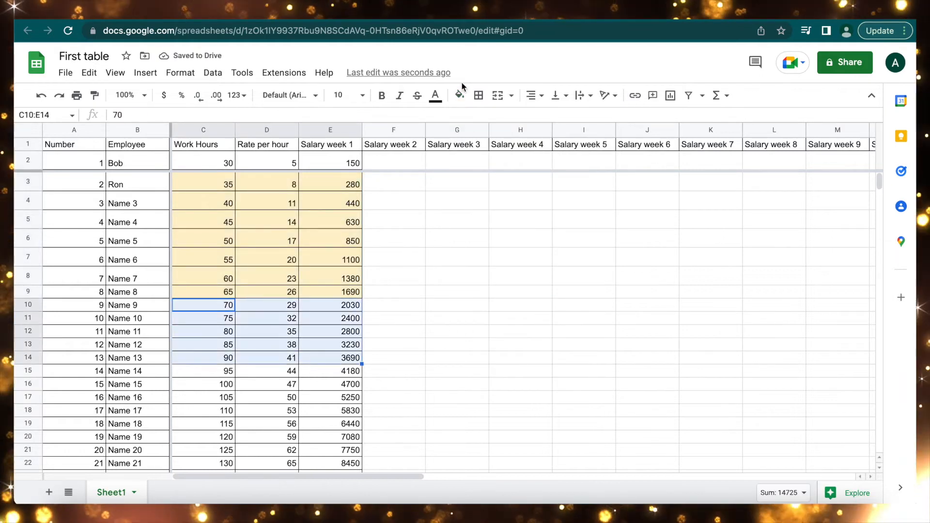
pyautogui.click(461, 97)
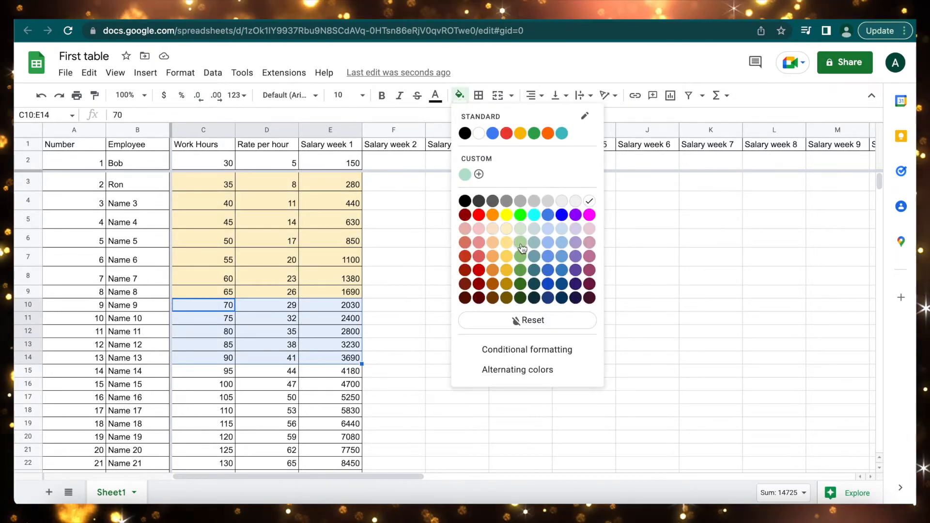
pyautogui.click(521, 245)
pyautogui.click(477, 264)
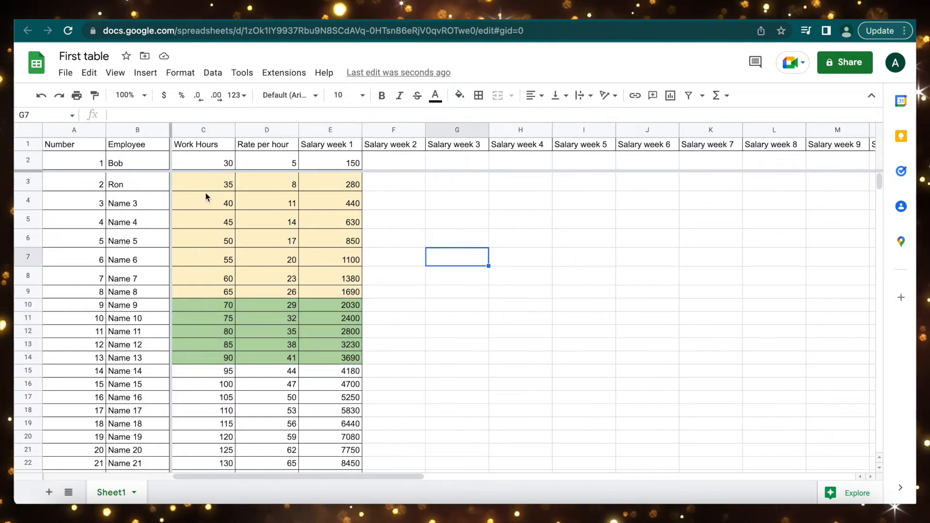
# - Change the font of the whole Employee column B to Caveat
pyautogui.click(147, 131)
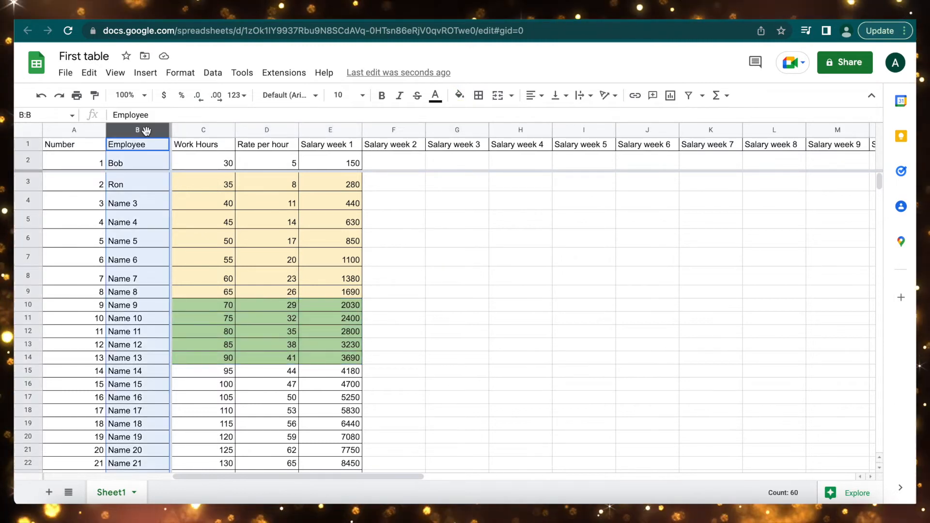
pyautogui.click(318, 98)
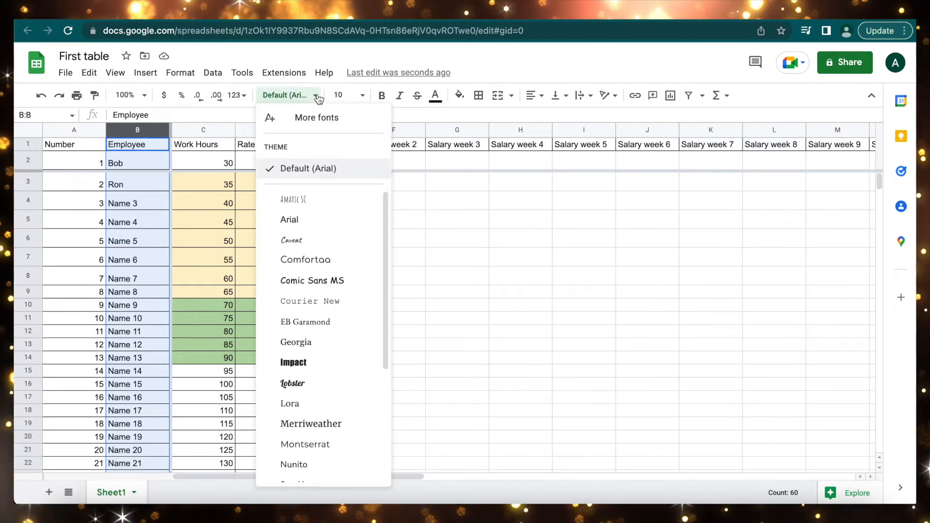
pyautogui.click(315, 242)
pyautogui.click(311, 243)
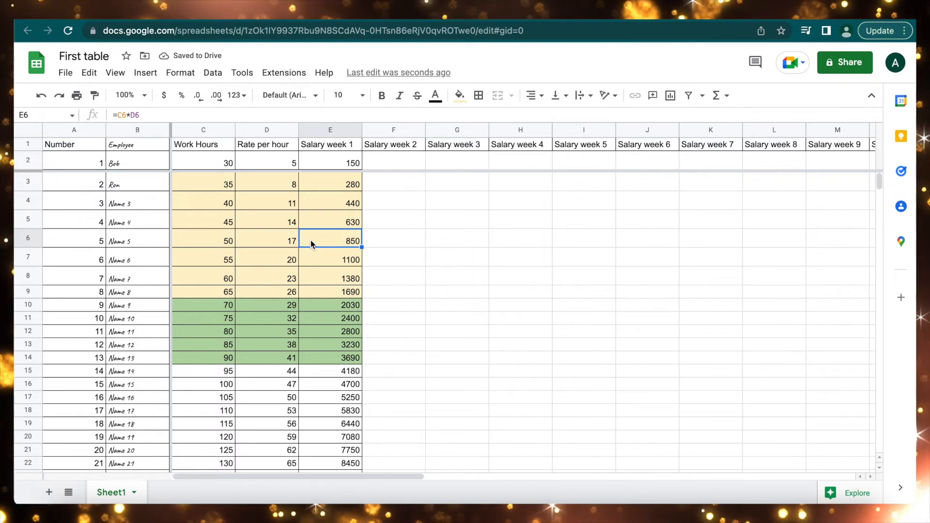
# - Set the font size of the whole Employee column B to 14
pyautogui.click(146, 130)
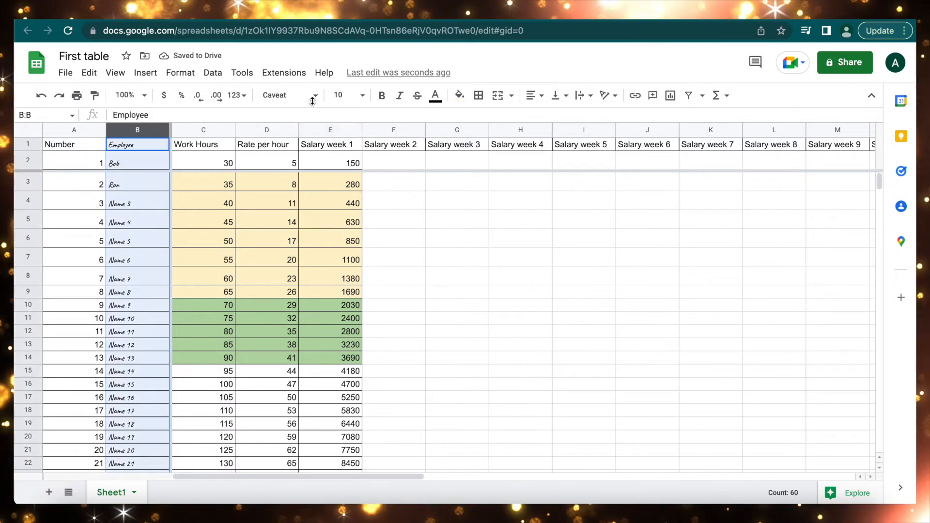
pyautogui.click(362, 96)
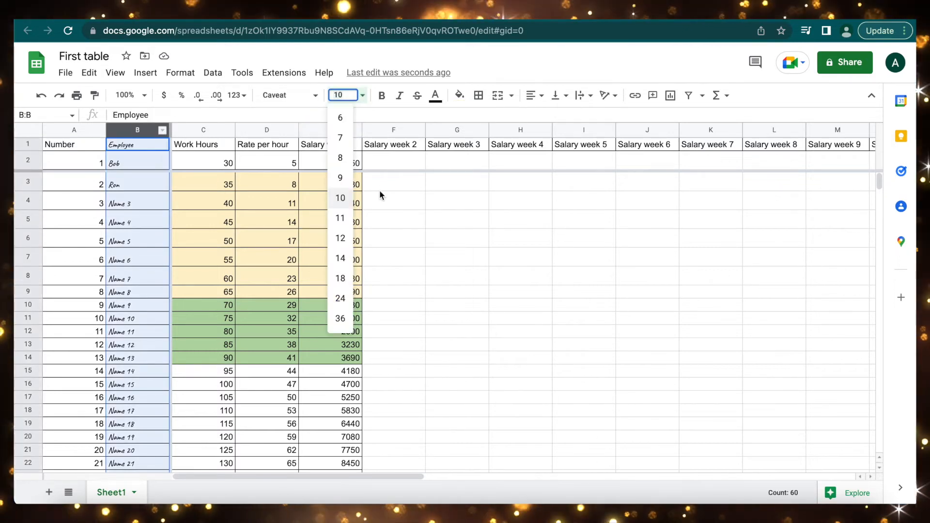
pyautogui.click(341, 258)
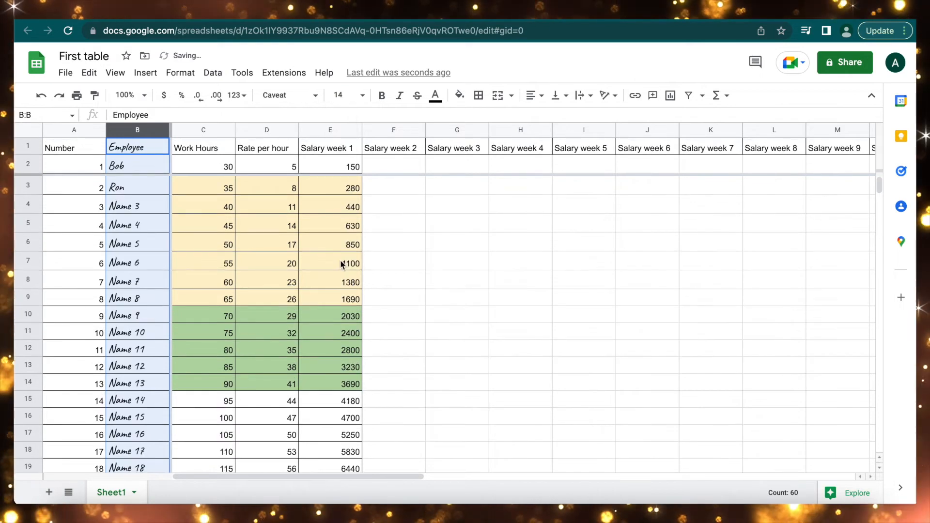
pyautogui.click(294, 277)
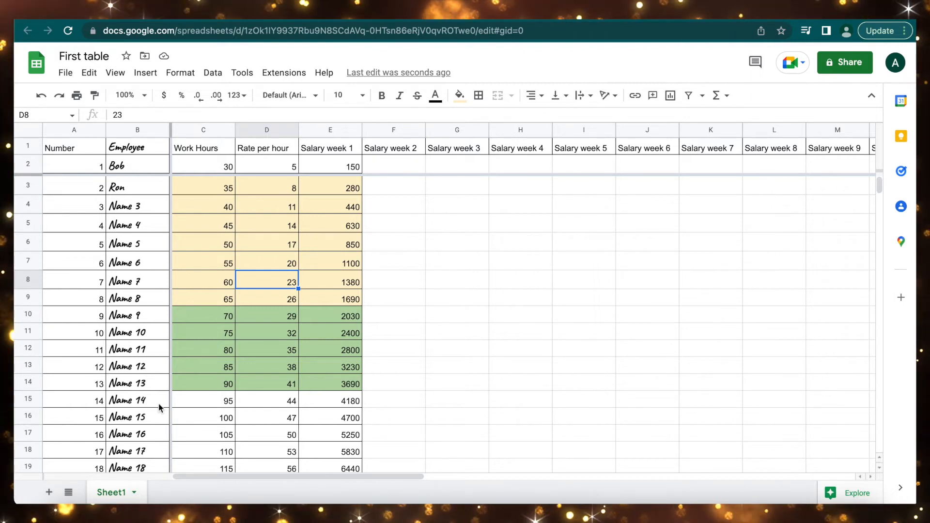
# - Add two new blank sheets to the spreadsheet and return to Sheet1
pyautogui.click(49, 493)
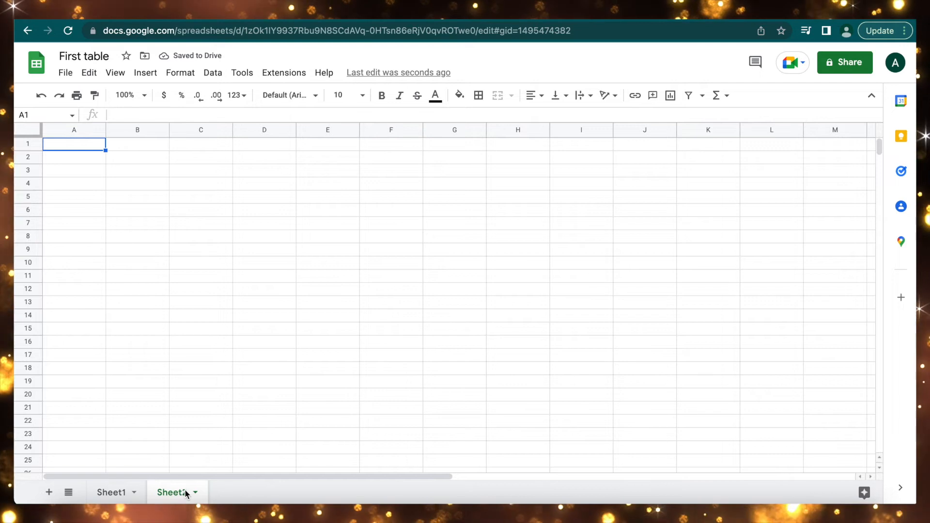
pyautogui.click(49, 492)
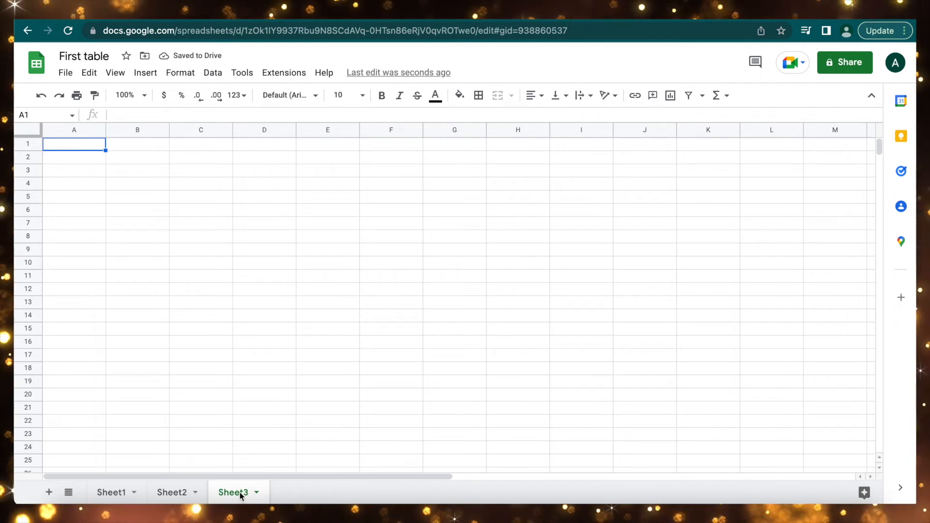
pyautogui.click(113, 492)
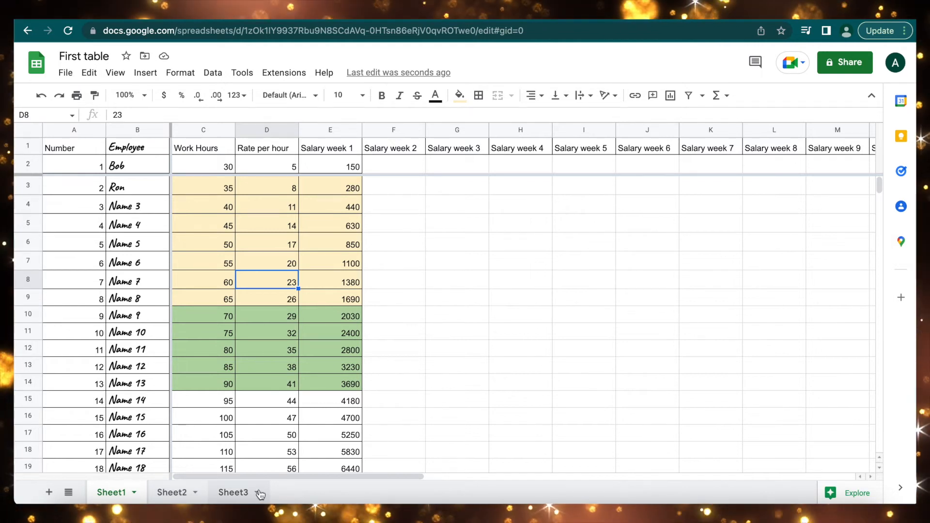
# - Rename Sheet3 as "sum" and Sheet2 as "info"
pyautogui.doubleClick(232, 493)
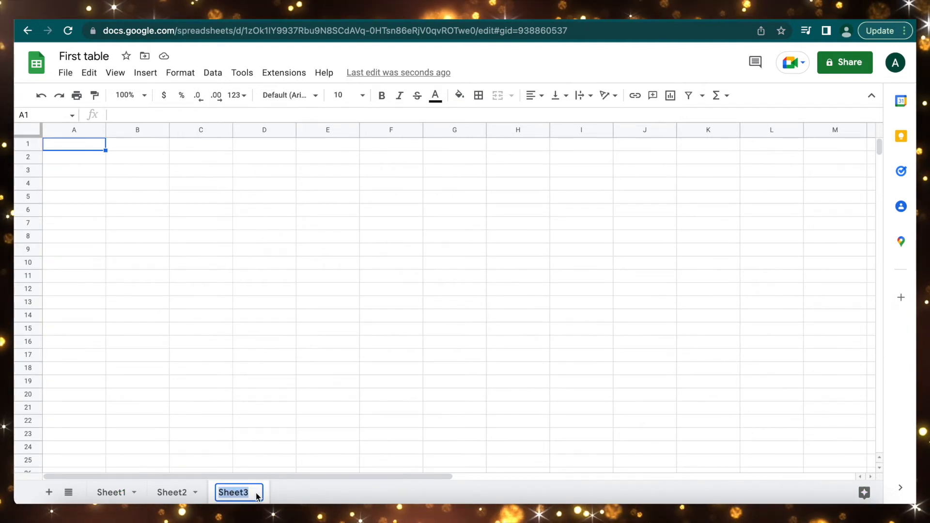
pyautogui.write('sum')
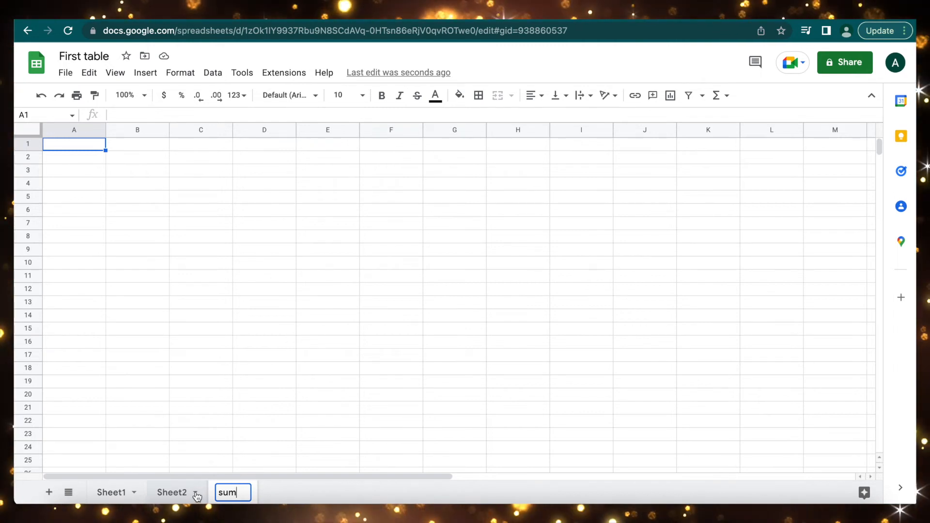
pyautogui.click(197, 494)
pyautogui.click(185, 336)
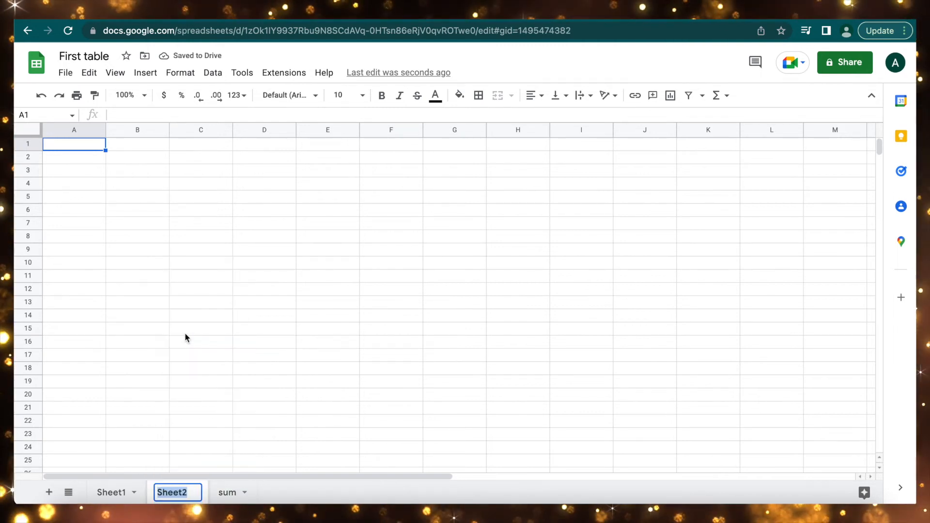
pyautogui.write('info')
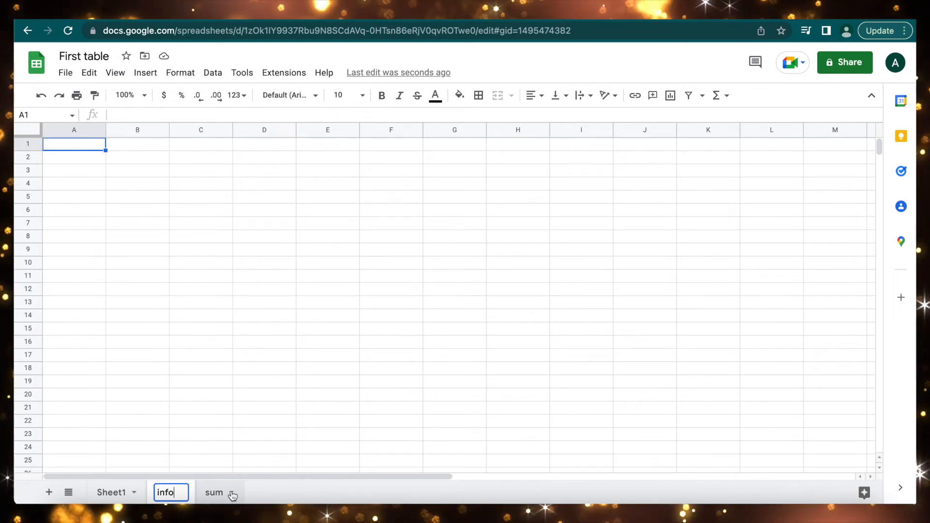
# - Set the tab color of the sum sheet to blue
pyautogui.click(232, 494)
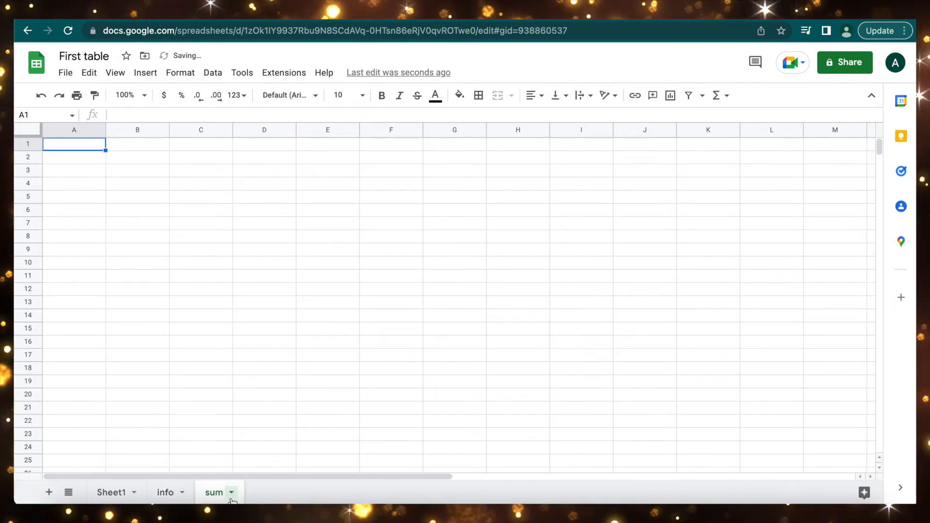
pyautogui.click(232, 493)
pyautogui.moveTo(288, 352)
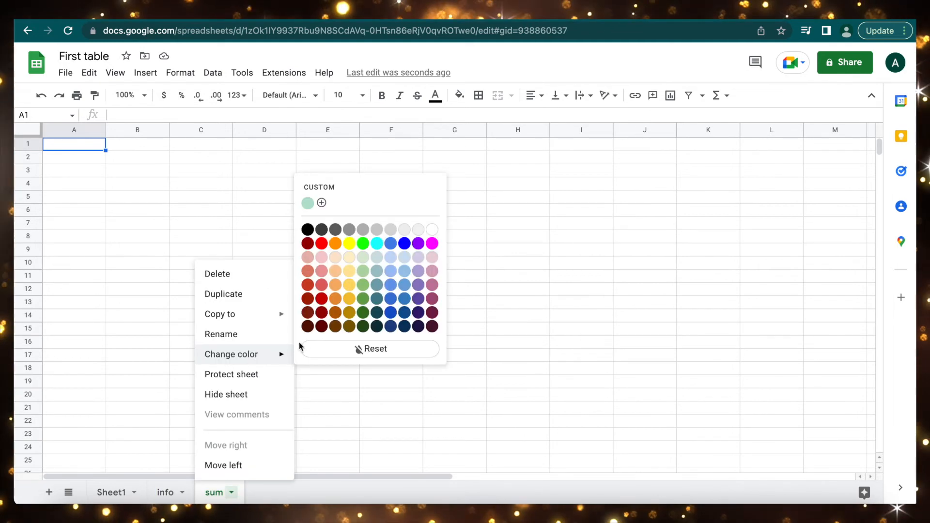
pyautogui.click(406, 242)
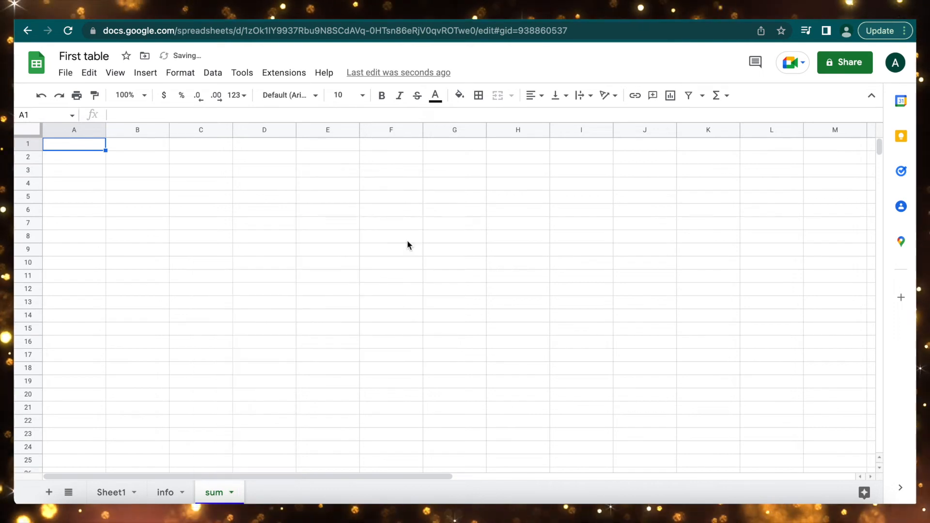
# - Set the tab color of the info sheet and of Sheet1 to green
pyautogui.click(182, 494)
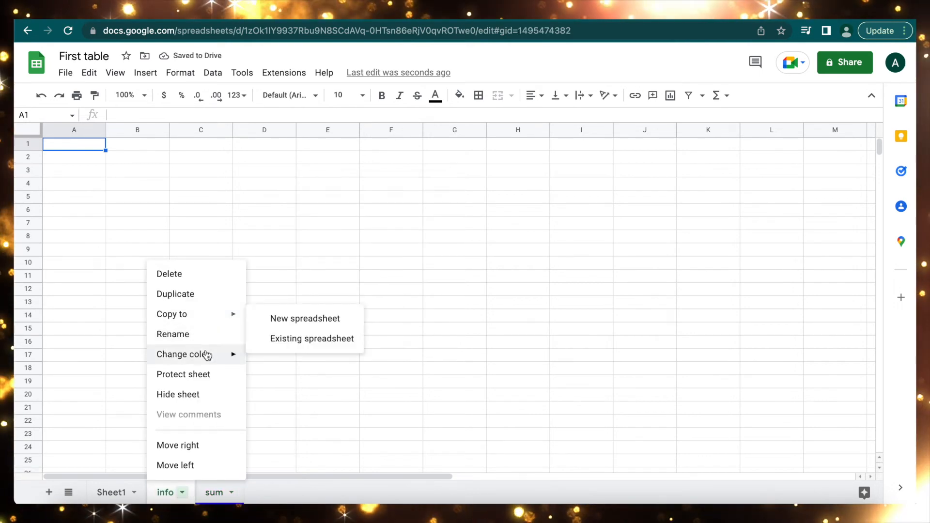
pyautogui.moveTo(206, 353)
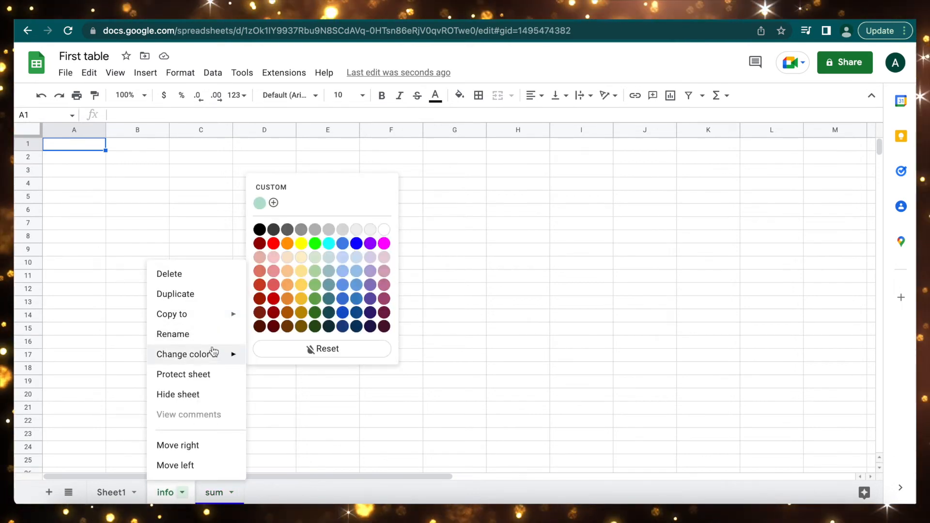
pyautogui.click(315, 258)
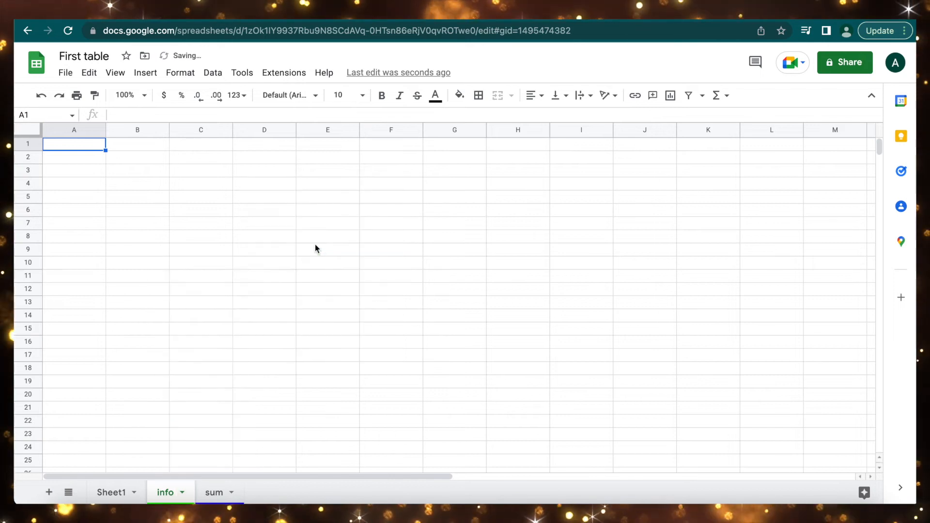
pyautogui.click(137, 494)
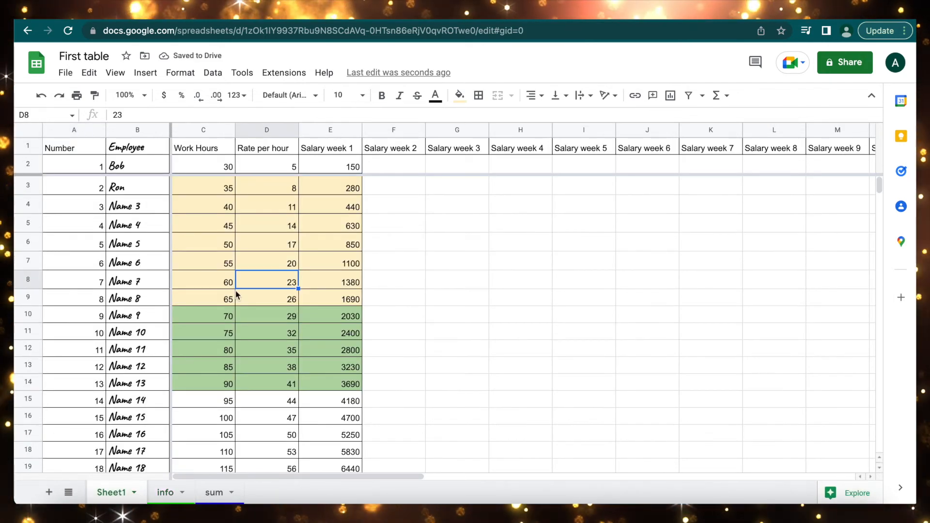
pyautogui.click(135, 494)
pyautogui.click(231, 394)
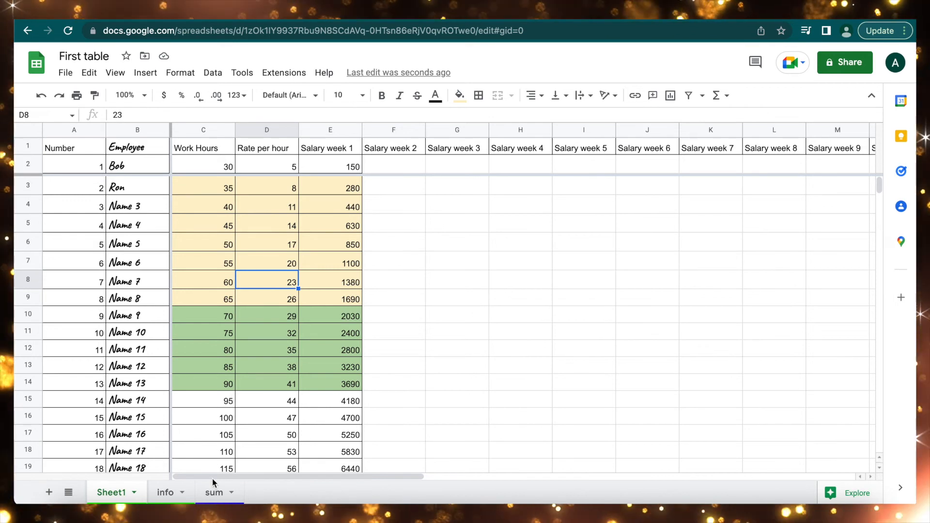
# - Reorder the sheets by placing sum ahead of info and moving info to the first position, before Sheet1
pyautogui.moveTo(215, 495); pyautogui.dragTo(161, 493)
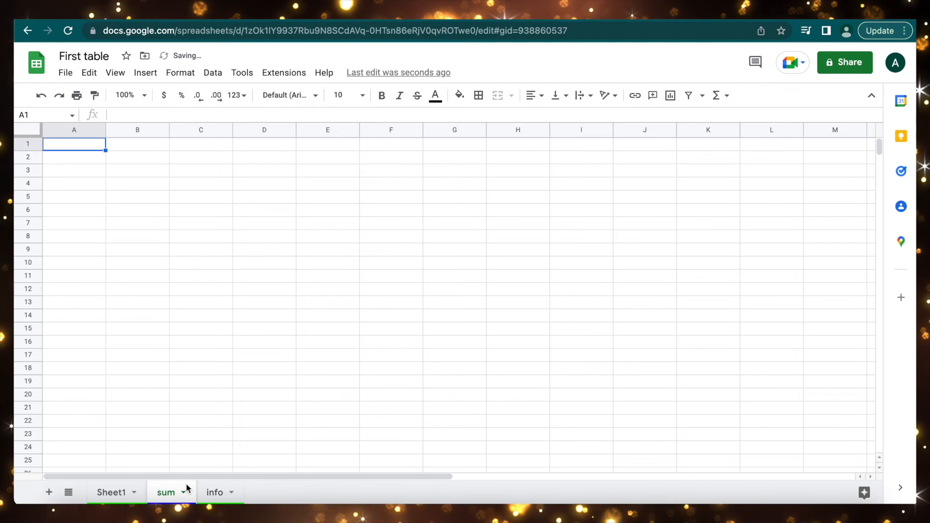
pyautogui.moveTo(215, 493); pyautogui.dragTo(88, 493)
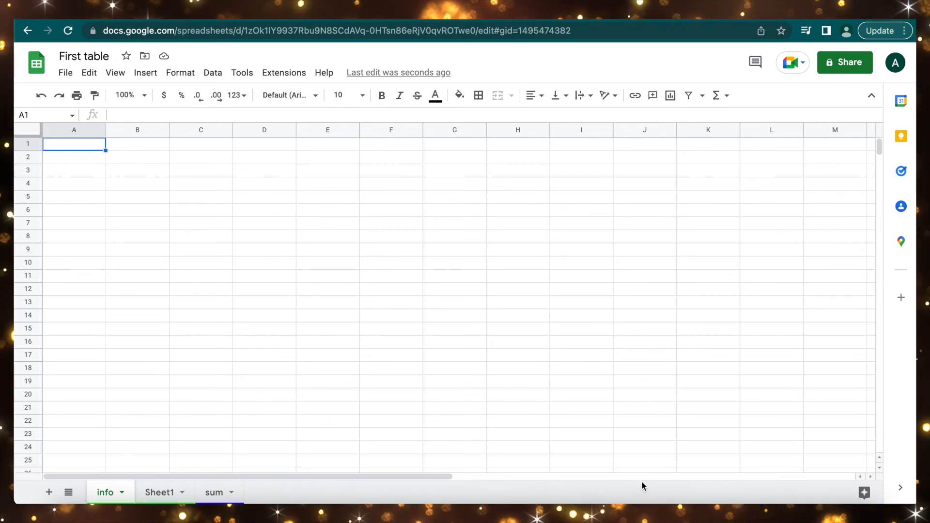
# - Switch to Sheet1 and move it one position further along the sheet order, after sum
pyautogui.moveTo(208, 518)
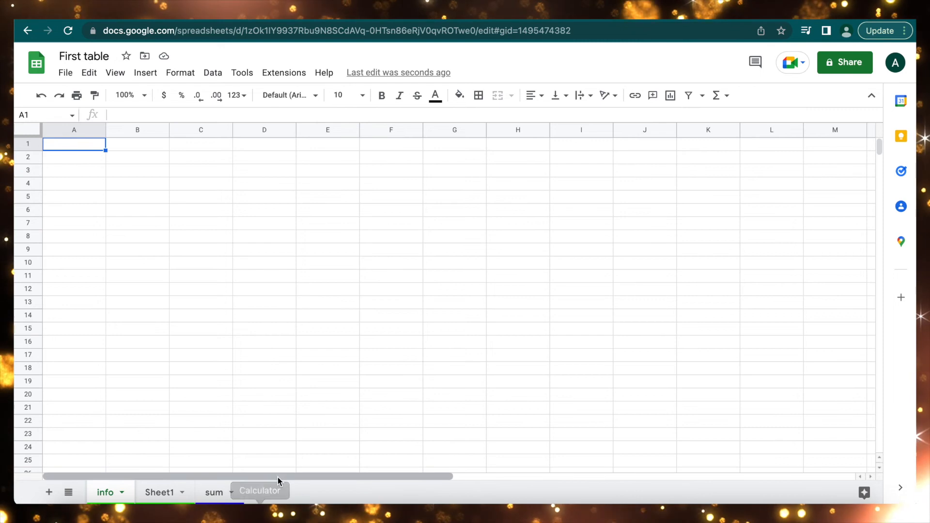
pyautogui.click(70, 494)
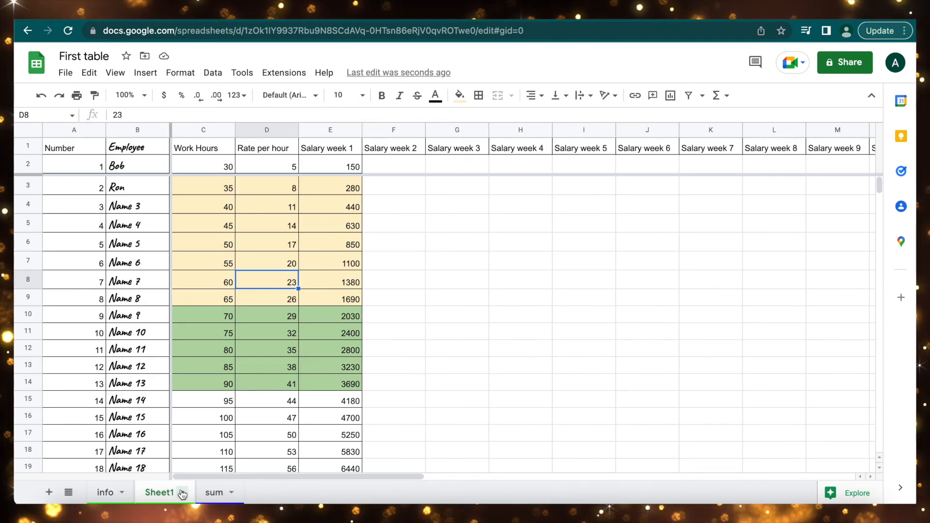
pyautogui.click(182, 492)
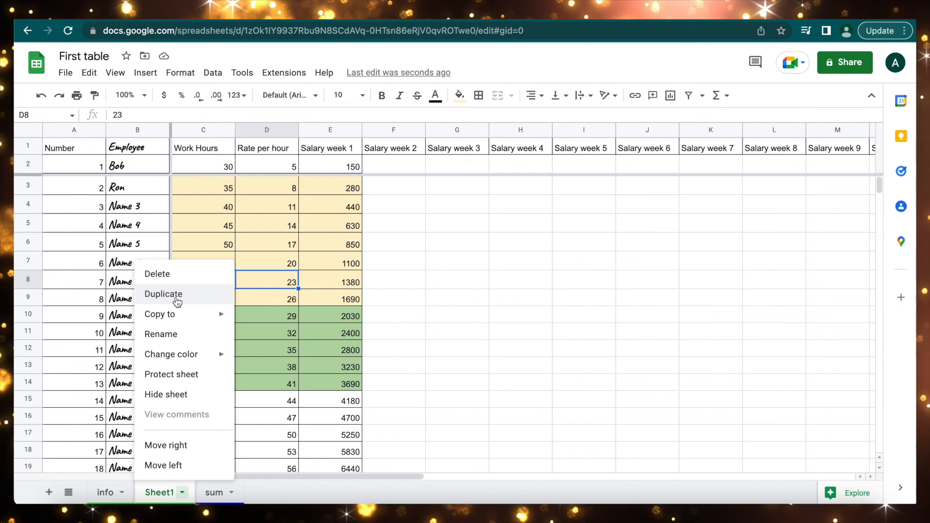
pyautogui.moveTo(185, 323)
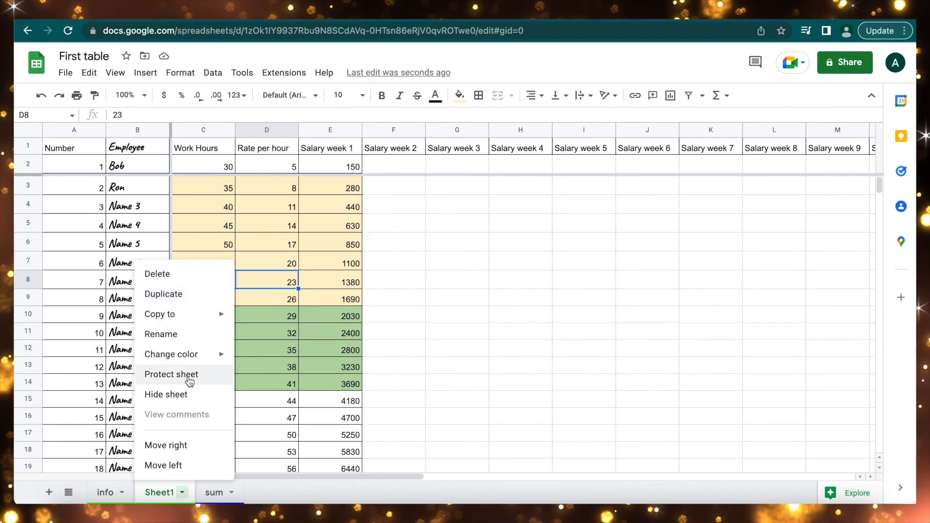
pyautogui.click(167, 447)
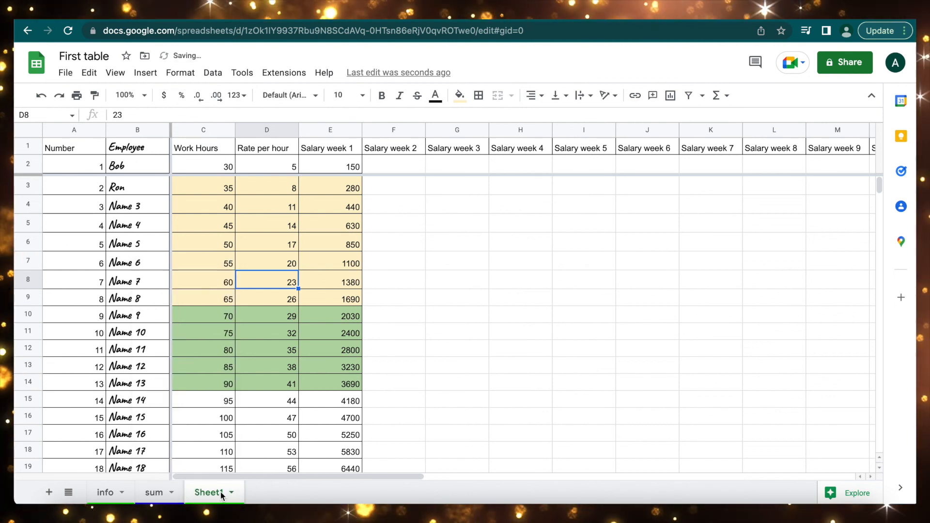